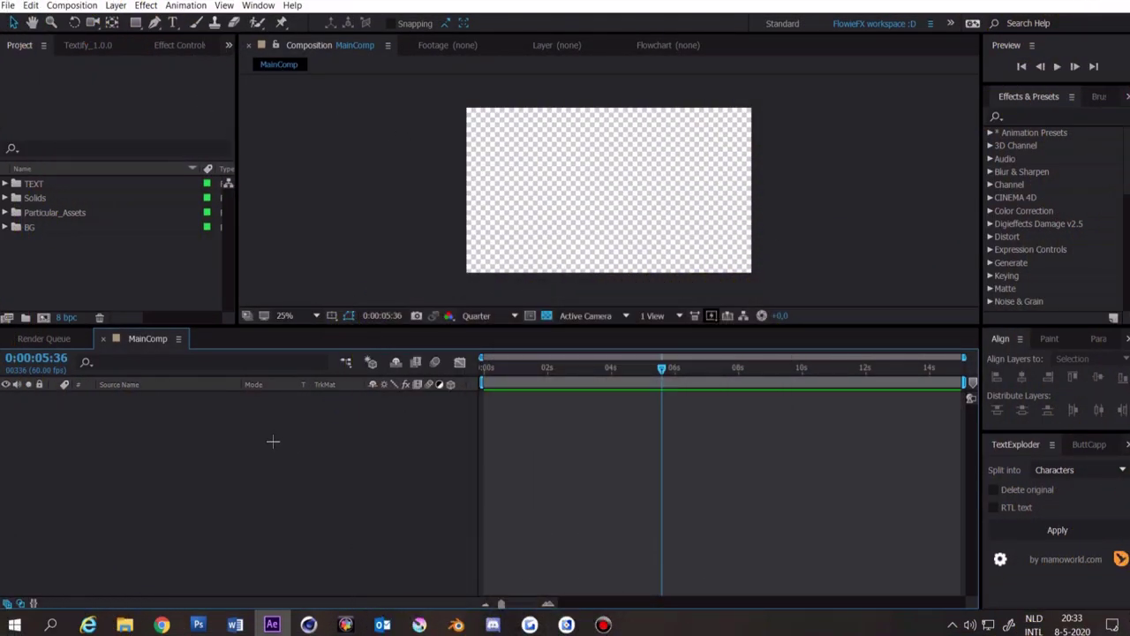
- Select the Pen tool and set the fill for new shapes to None
left_click(155, 23)
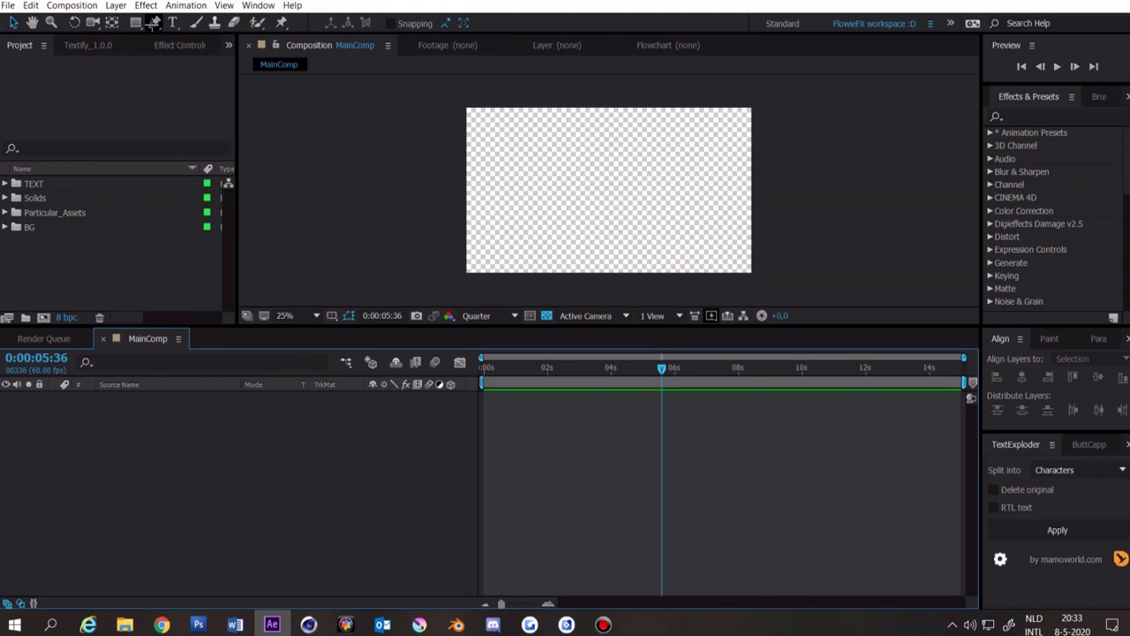
left_click(537, 427)
left_click(373, 24)
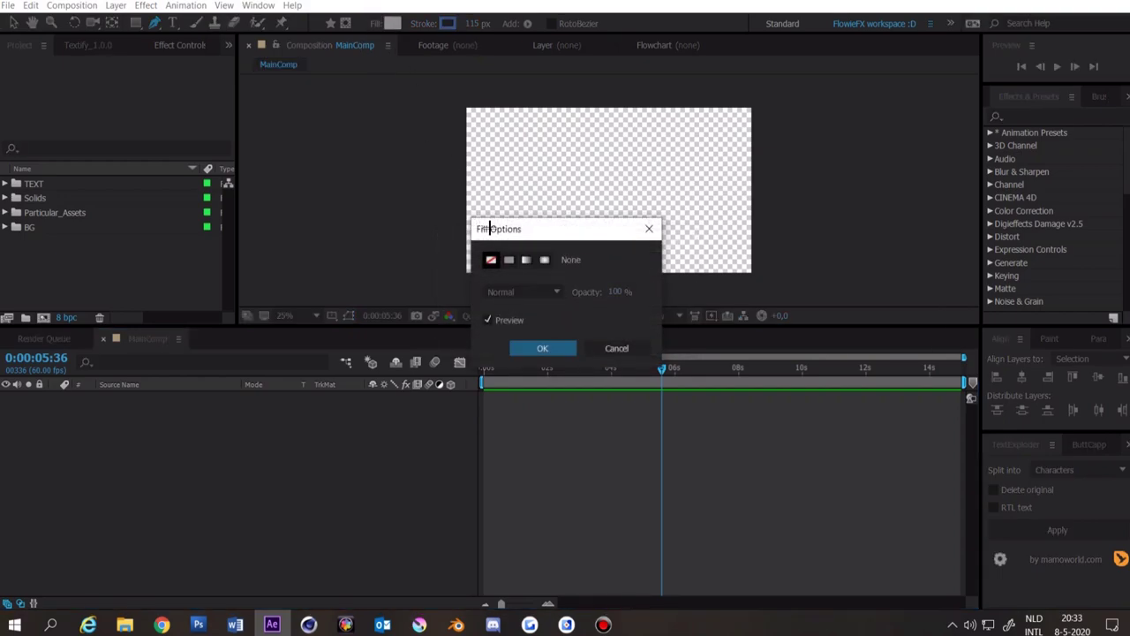
left_click(540, 348)
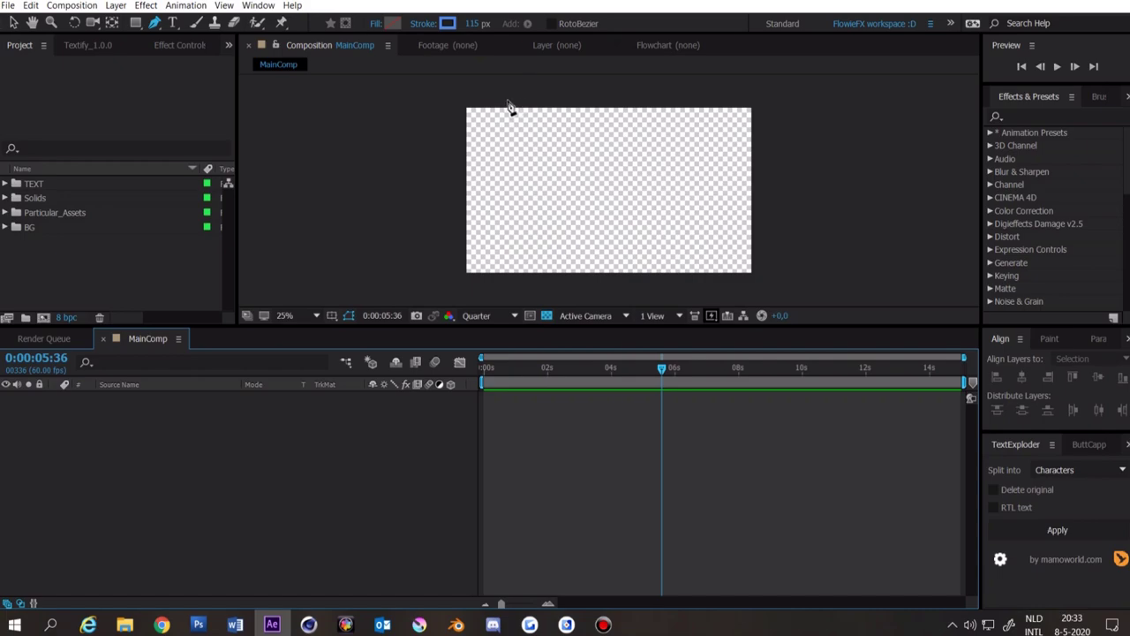
- Draw a six-vertex looping curve across the canvas, creating Shape Layer 1 with a 115 px blue stroke
left_click(507, 100)
left_click_drag(494, 143, 477, 209)
left_click_drag(569, 245, 641, 244)
mouse_move(696, 167)
left_mouse_down()
mouse_move(676, 111)
mouse_move(671, 126)
left_mouse_up()
left_click_drag(572, 131, 523, 99)
left_click_drag(555, 224, 625, 222)
left_click_drag(787, 237, 795, 313)
left_click(754, 436)
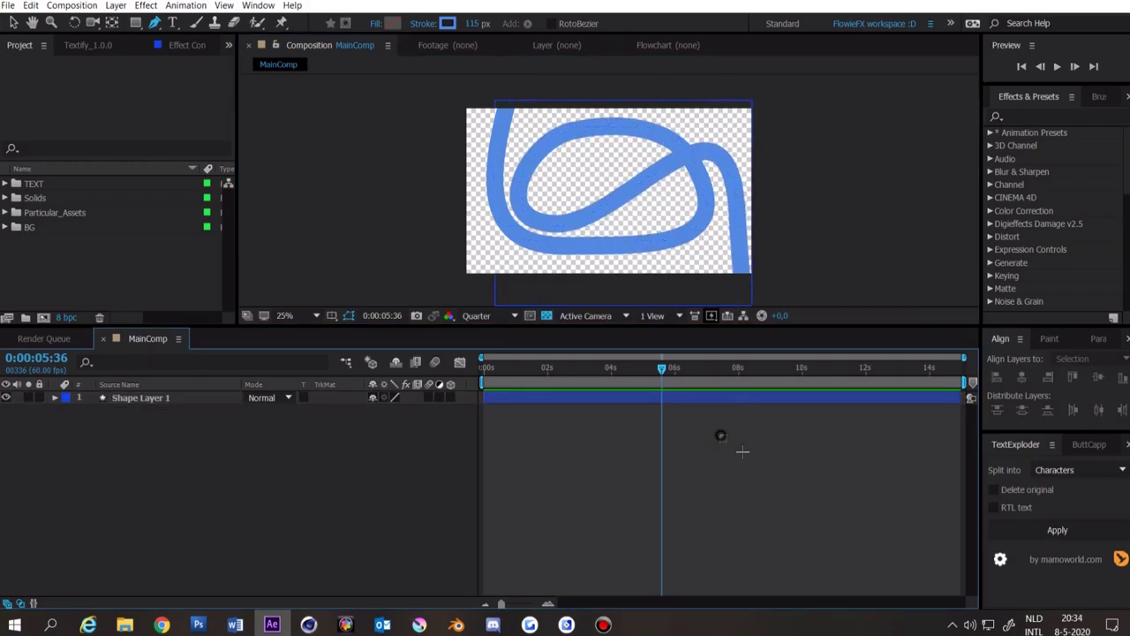
left_click(644, 397)
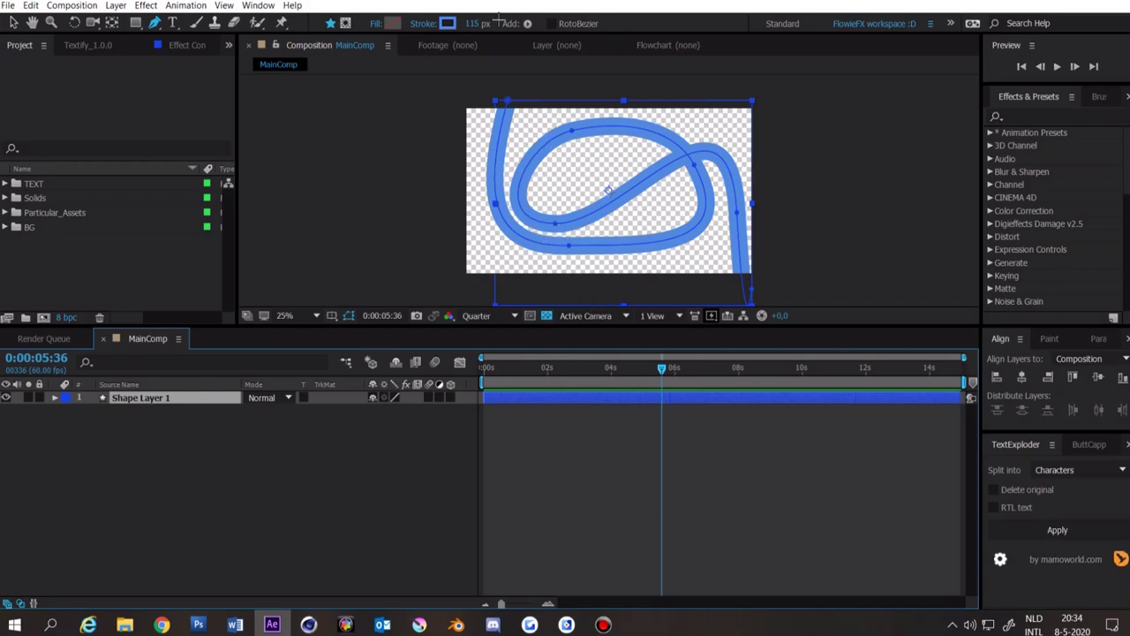
- Change Shape Layer 1's toolbar stroke width to 50 px and its stroke colour to white
left_click_drag(499, 24, 469, 24)
left_click(474, 24)
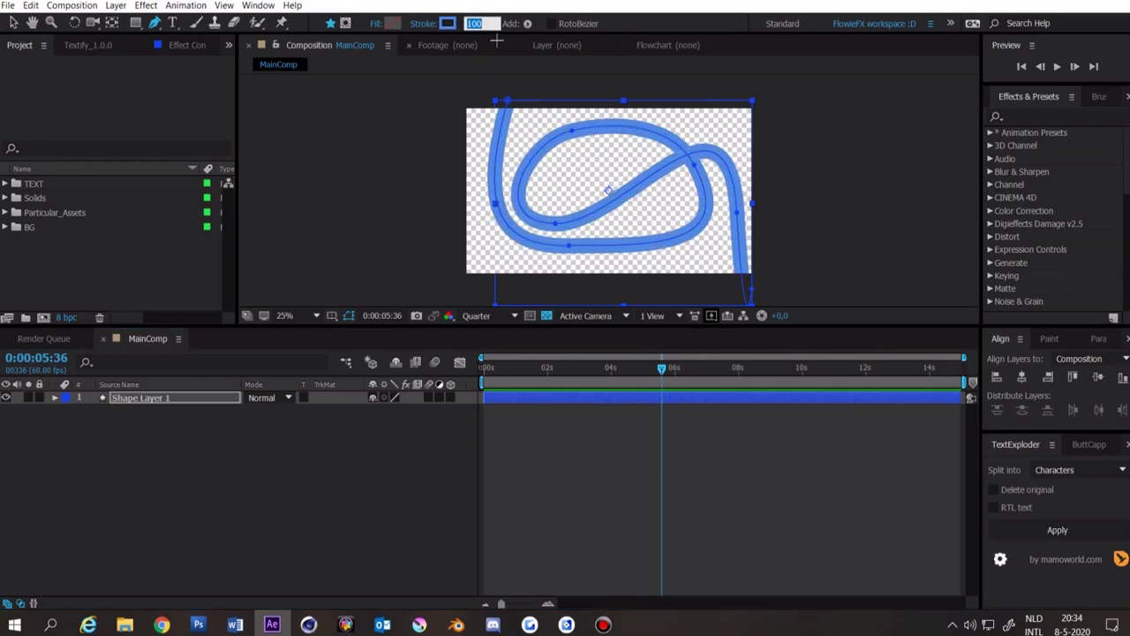
type("50")
key("Return")
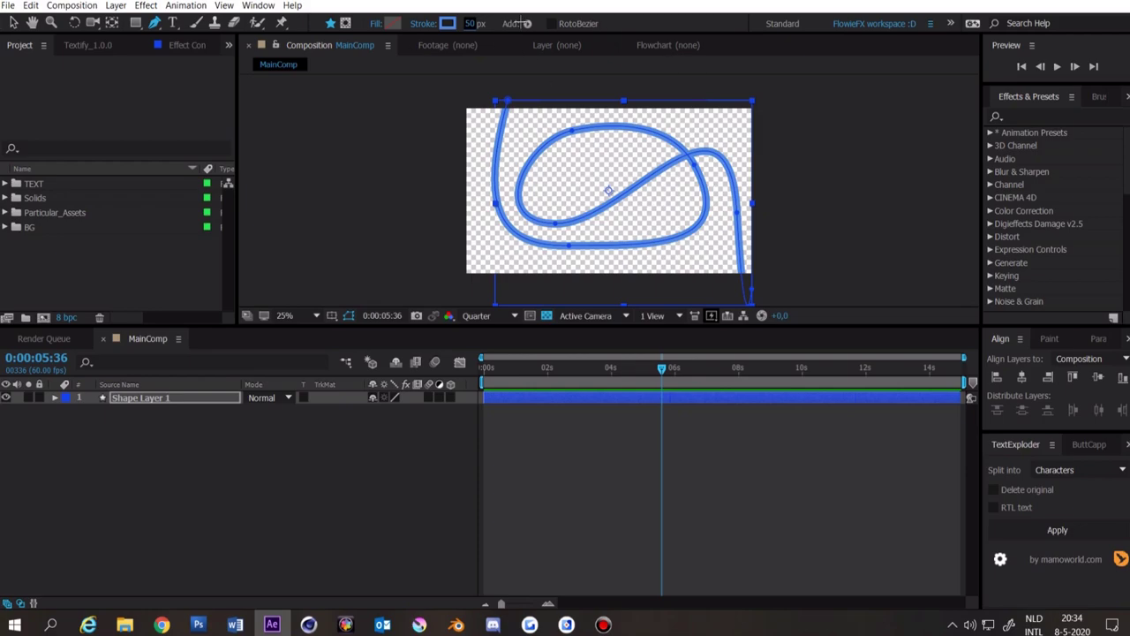
left_click(447, 23)
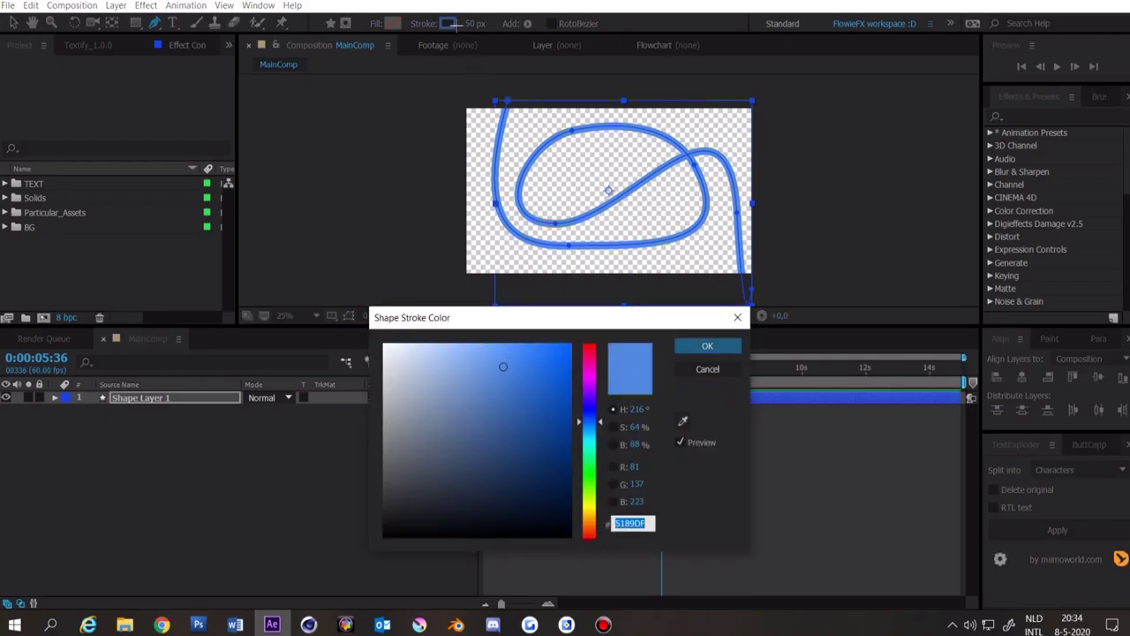
key("Escape")
left_click(474, 437)
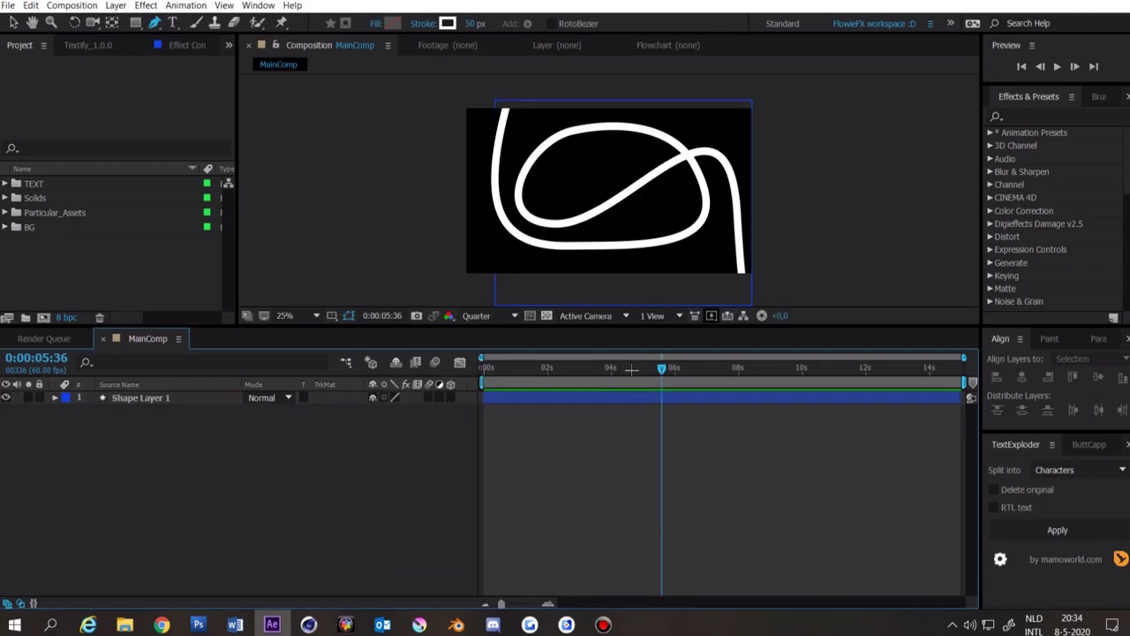
mouse_move(630, 370)
left_mouse_down()
mouse_move(484, 369)
mouse_move(711, 369)
mouse_move(138, 409)
left_mouse_up()
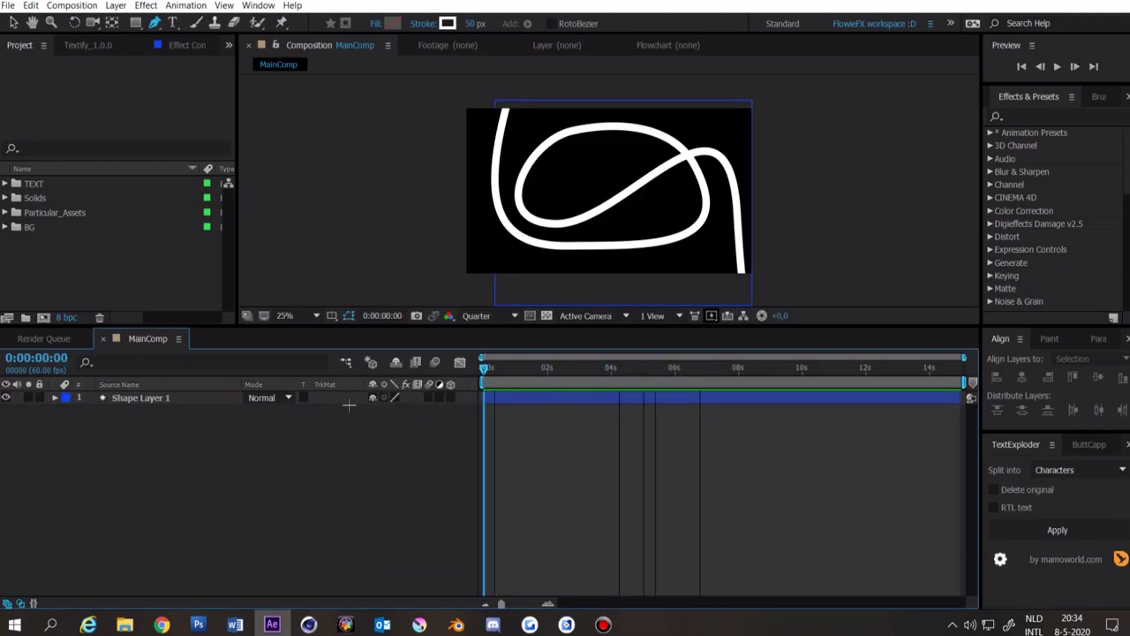
- Add Trim Paths to Shape Layer 1 and set its End to 0%
left_click(54, 398)
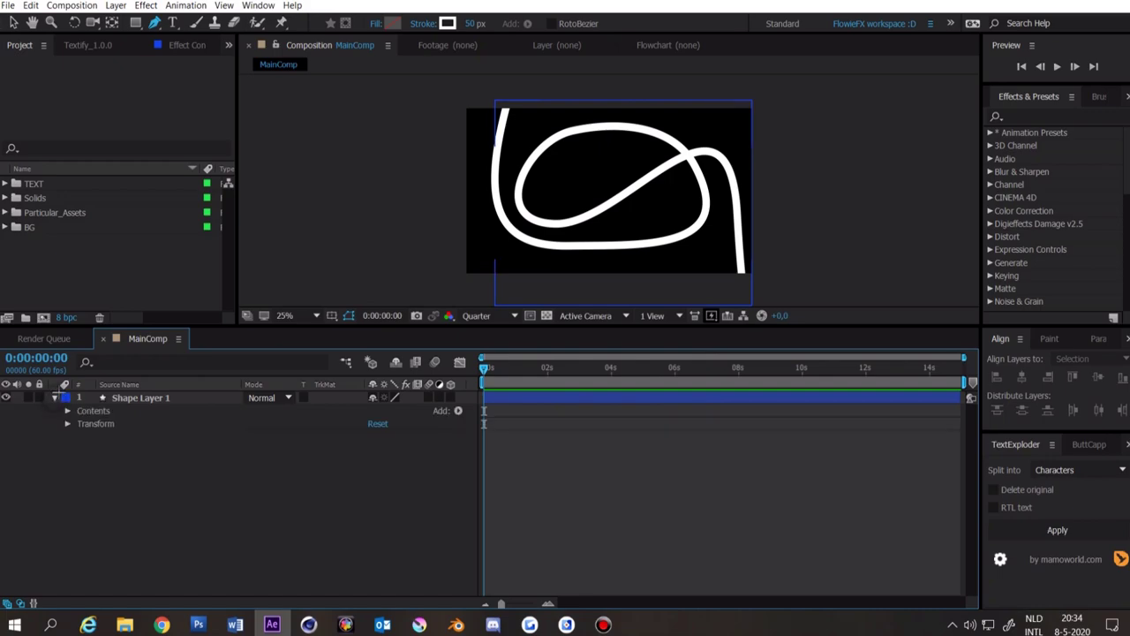
left_click(458, 411)
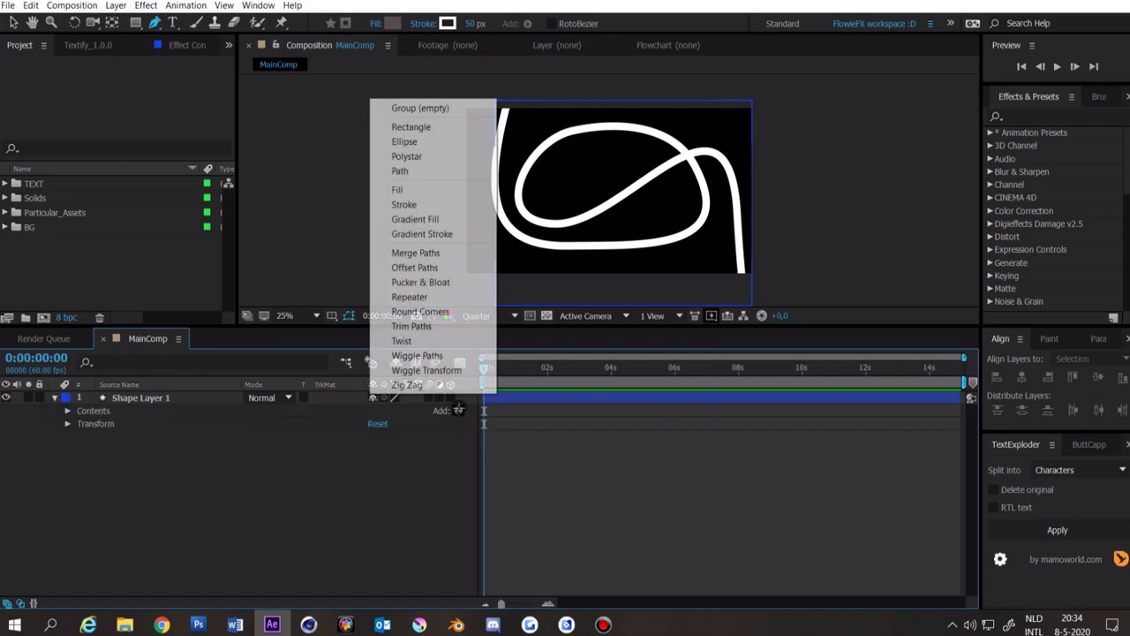
left_click(439, 326)
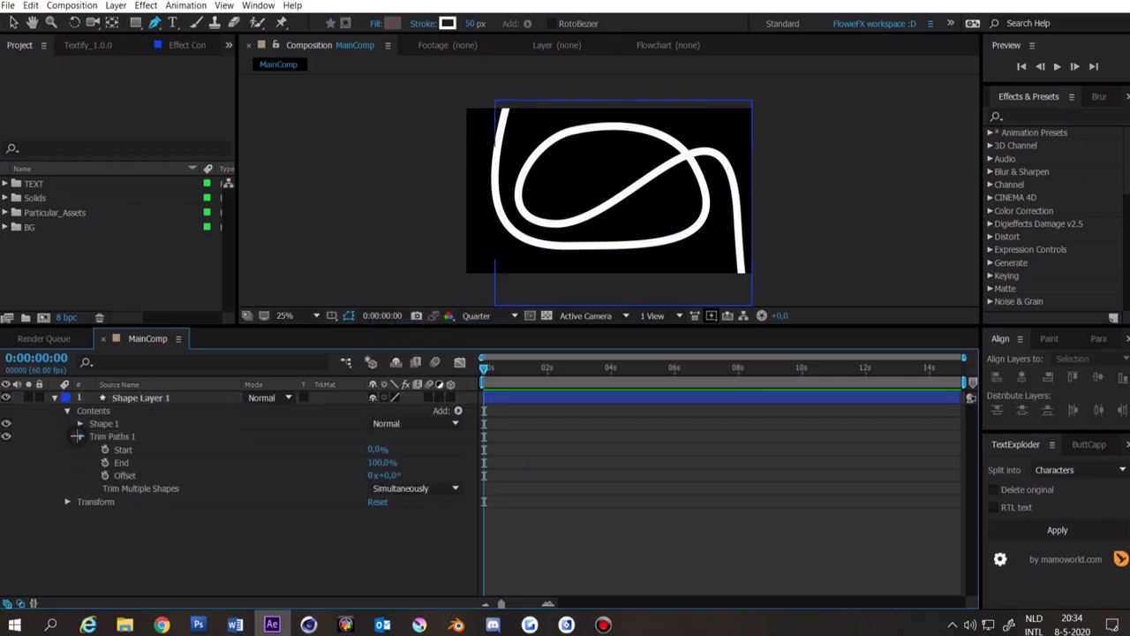
left_click(376, 466)
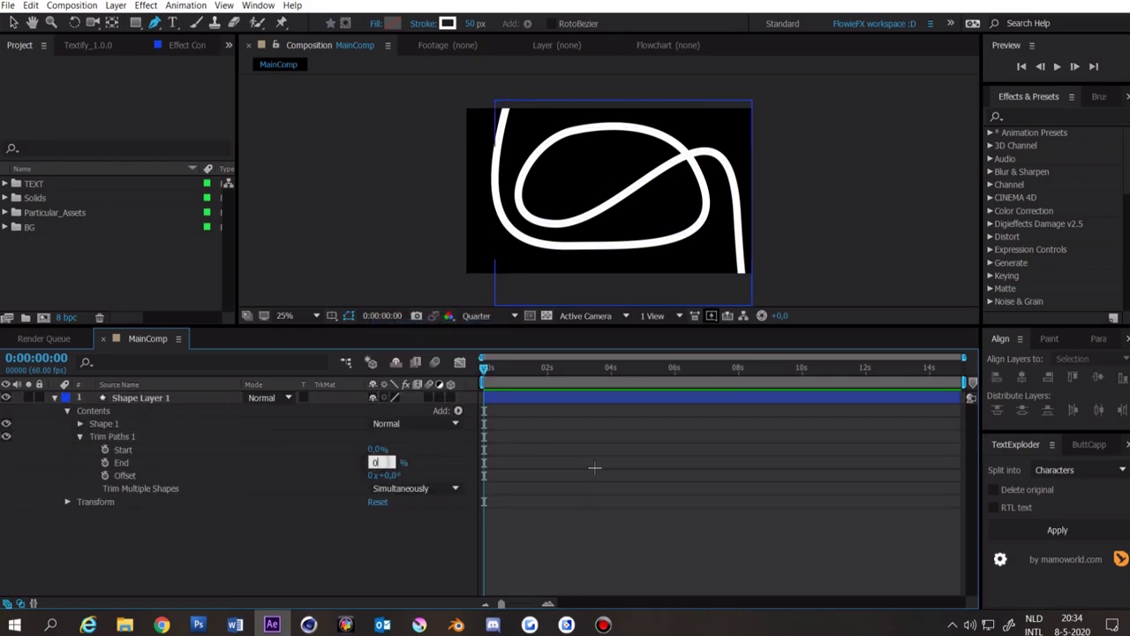
type("0")
key("Return")
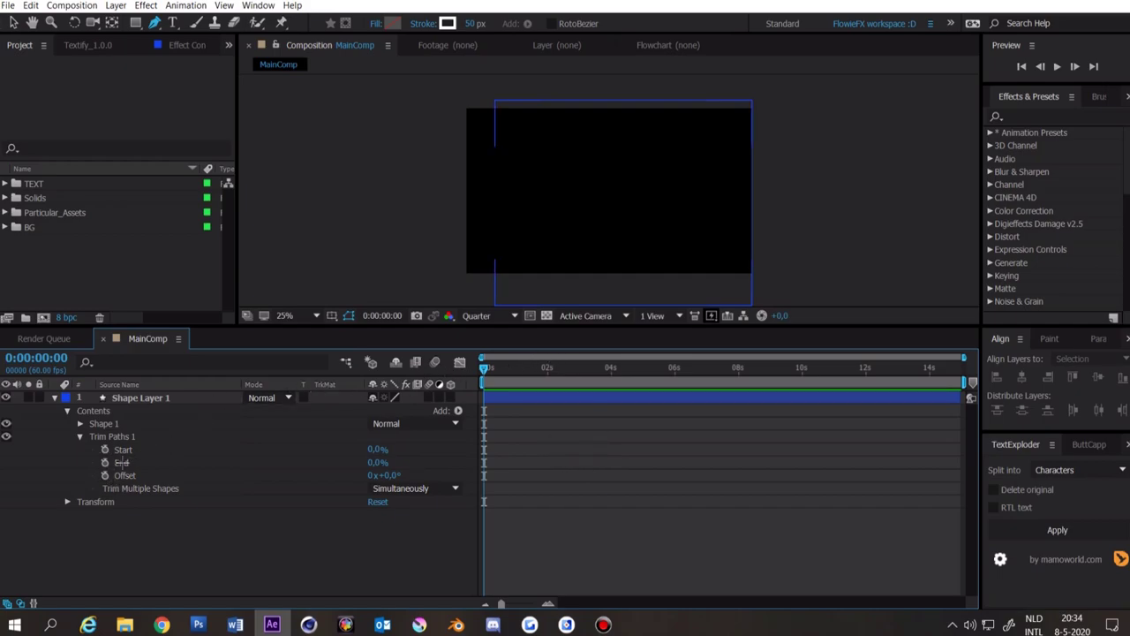
- Set keyframes on Trim Paths Start and End at 0 seconds
left_click(105, 450)
left_click(105, 463)
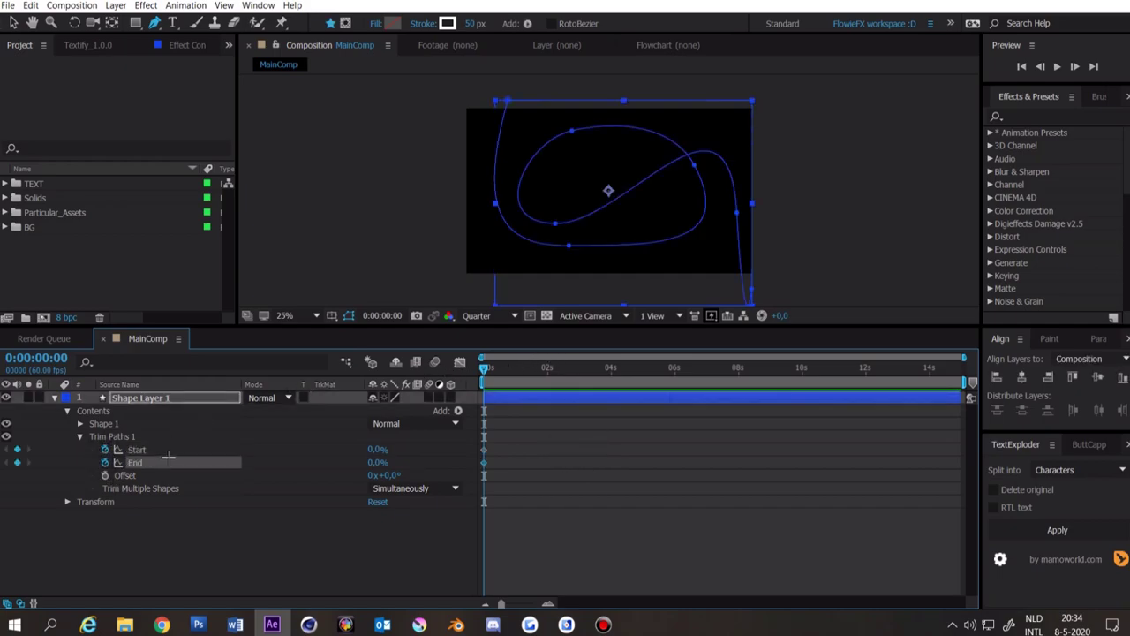
left_click(524, 424)
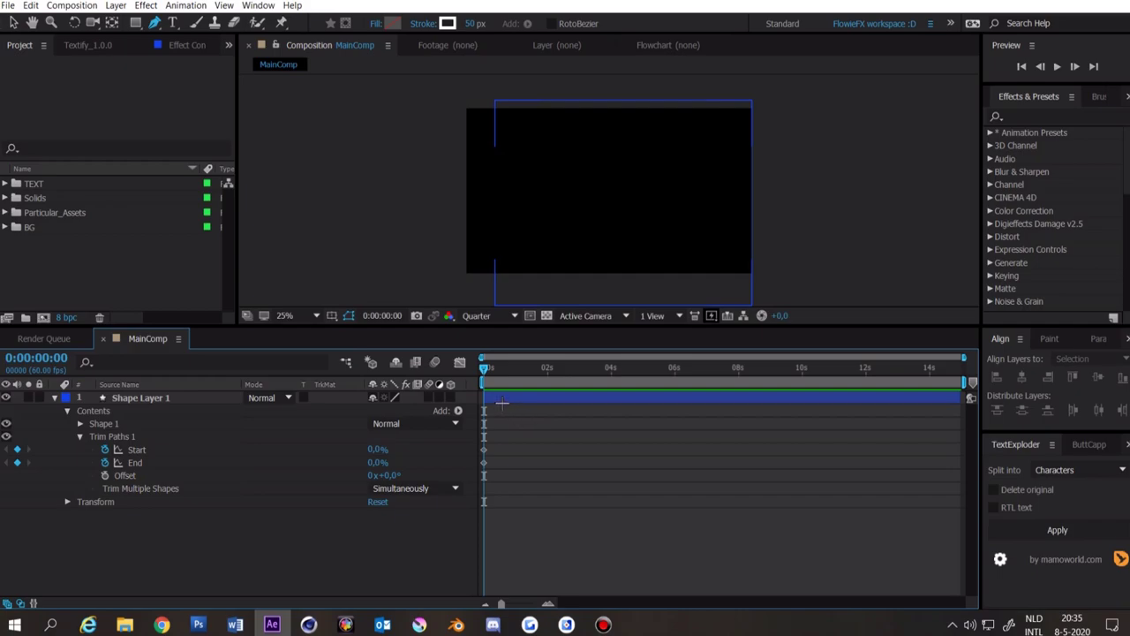
left_click(548, 370)
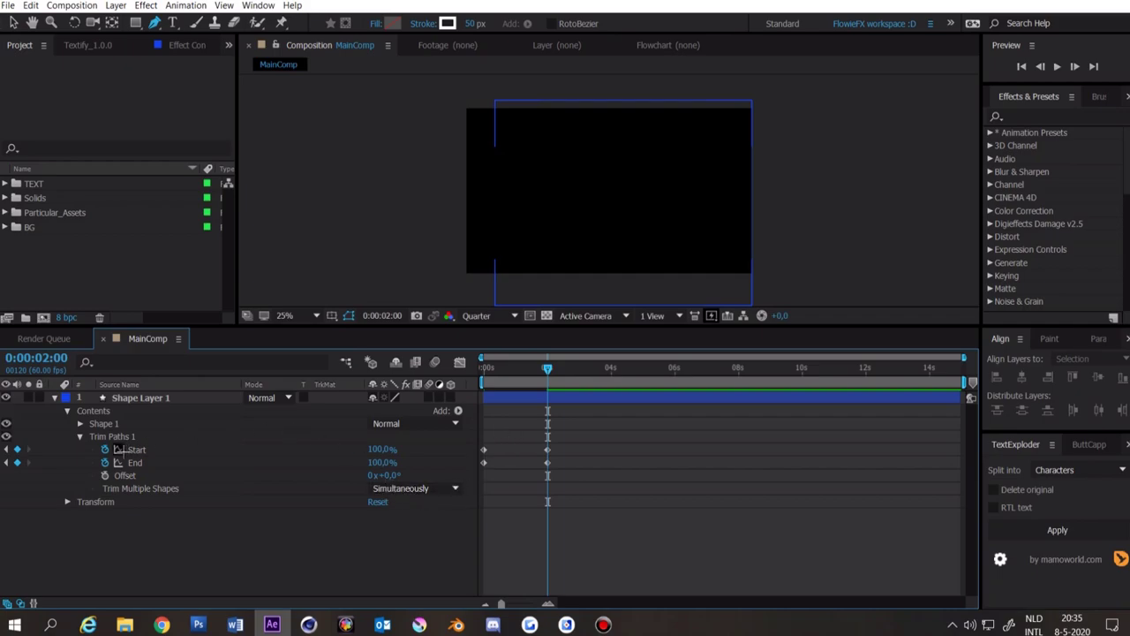
- Animate Start and End to 100% at 2 seconds, offset the End keyframes later, and preview
left_click(389, 449)
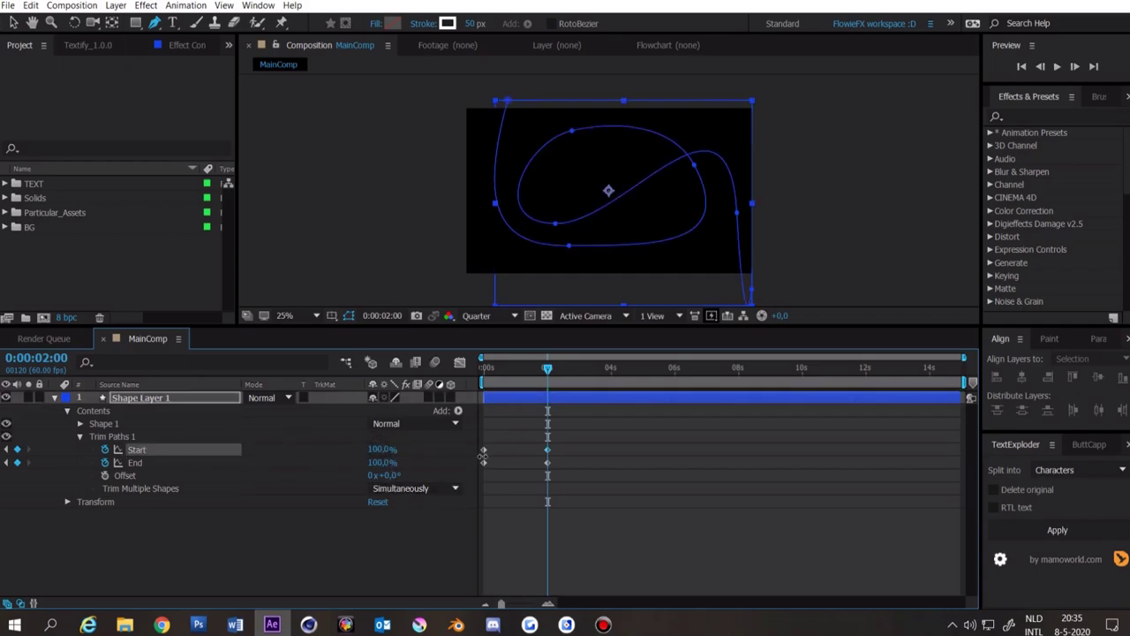
left_click_drag(547, 457, 623, 457)
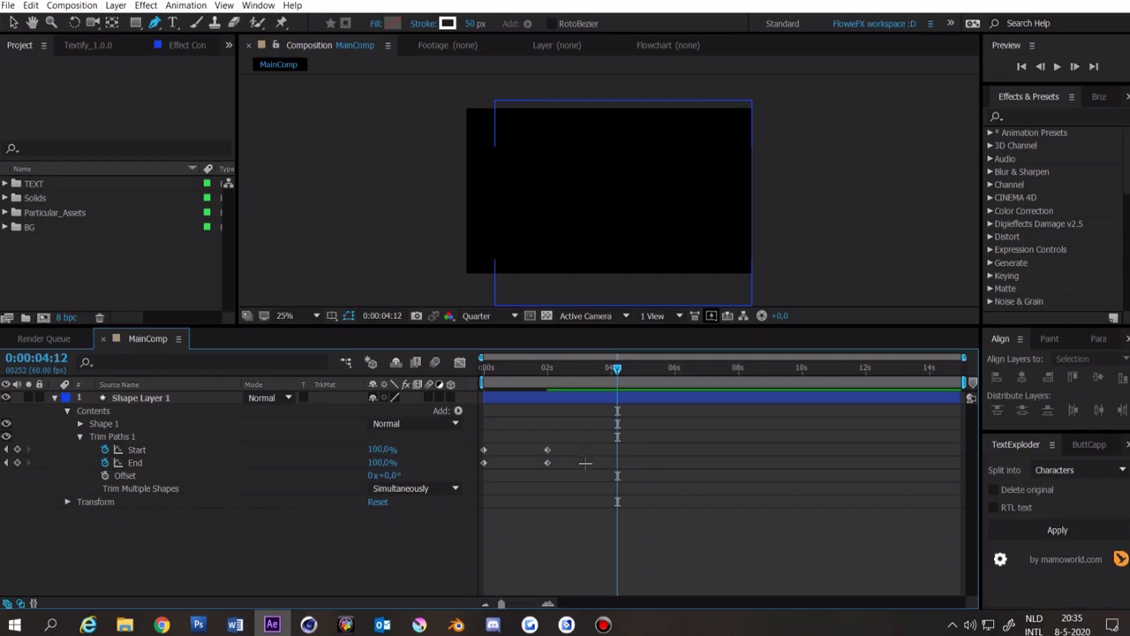
left_click_drag(601, 477, 560, 462)
key("Home")
key("space")
key("space")
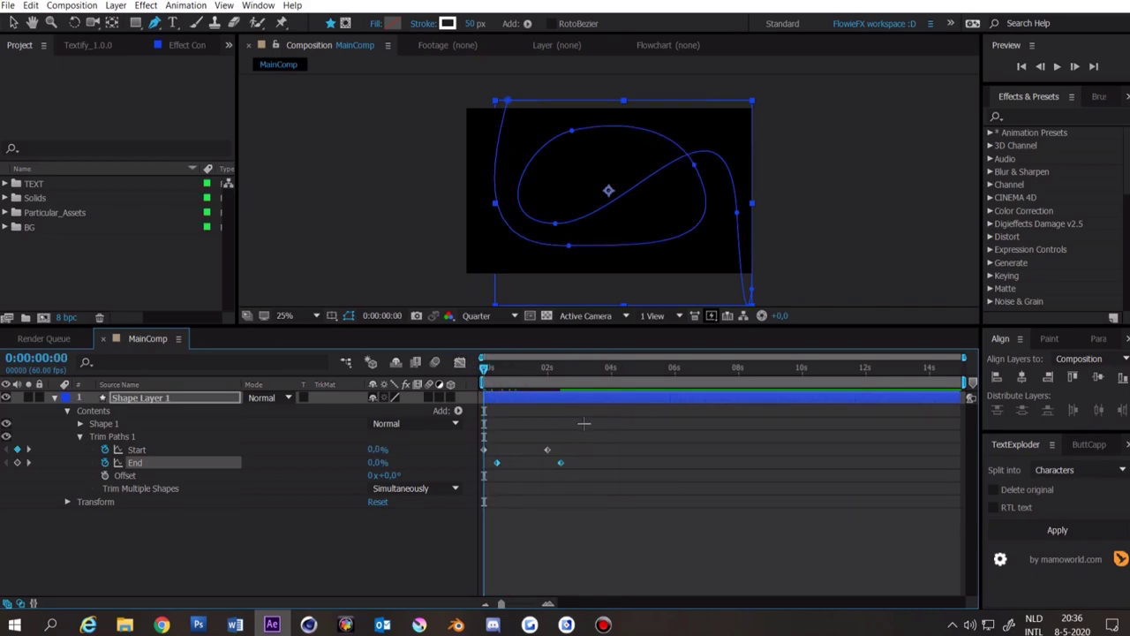
key("space")
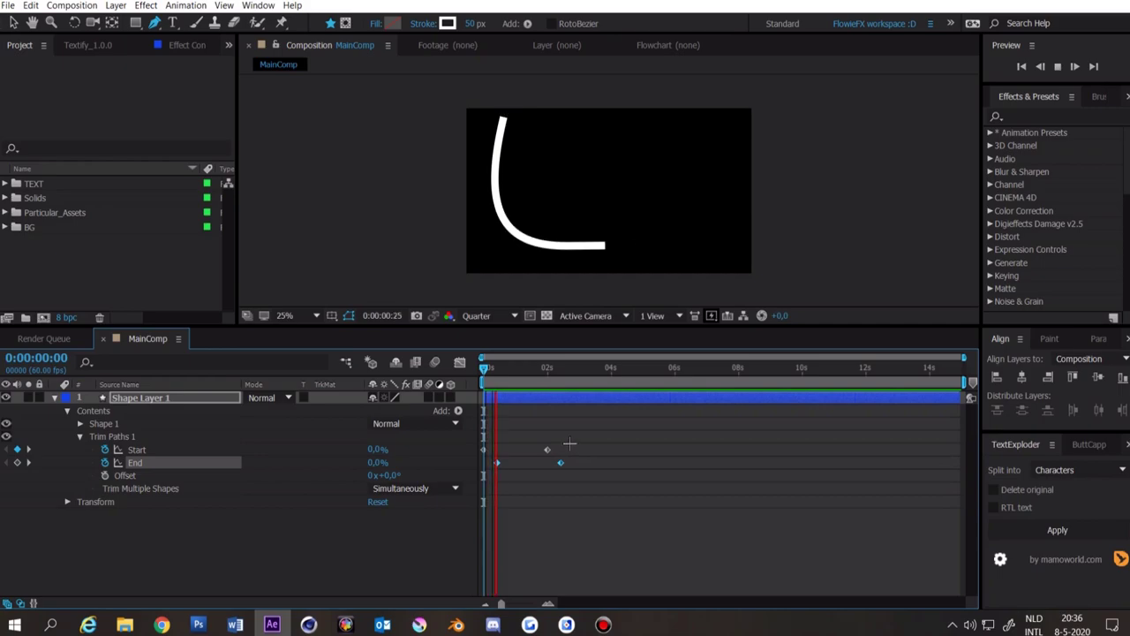
- Retime the four Trim Paths keyframes toward 2 s, previewing the result, then collapse the layer
left_click(591, 463)
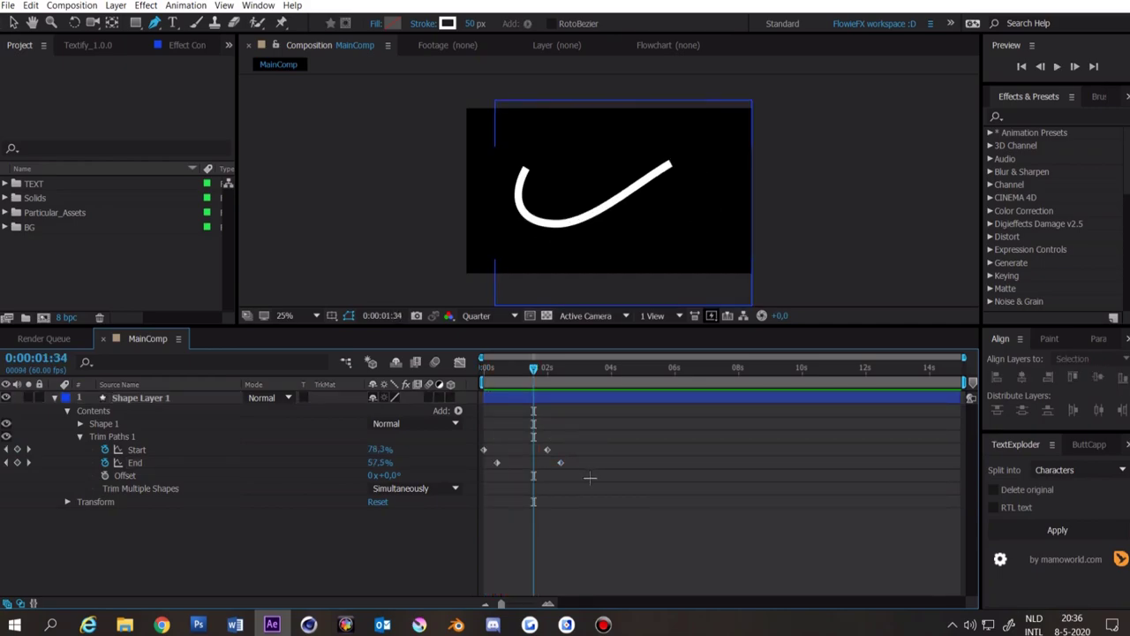
left_click_drag(591, 486, 532, 451)
key("space")
key("Home")
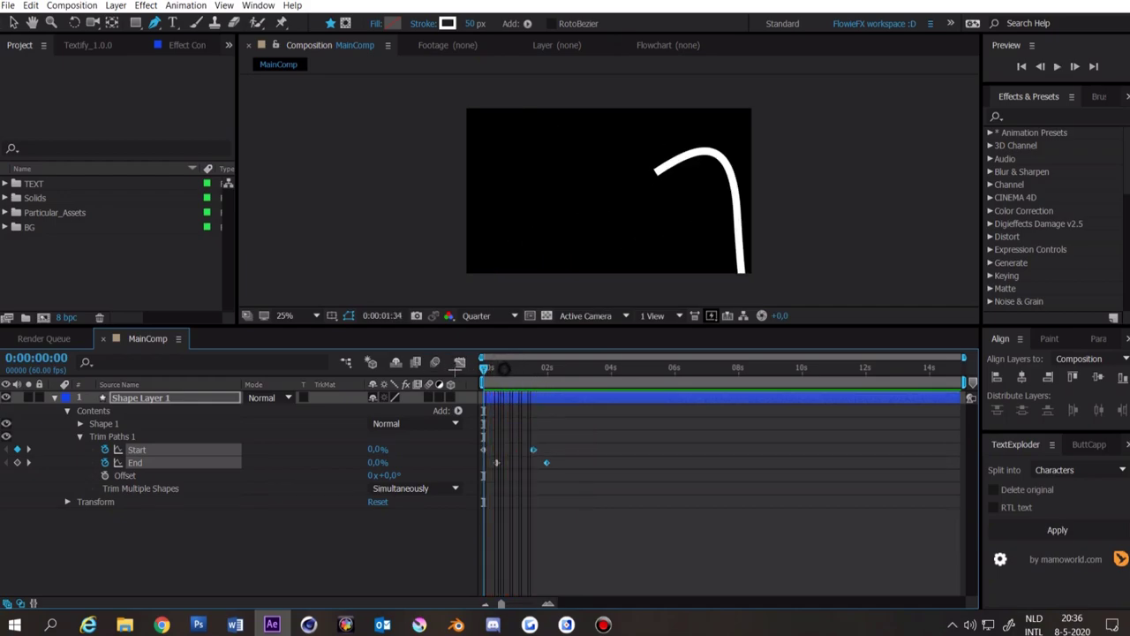
key("space")
key("space")
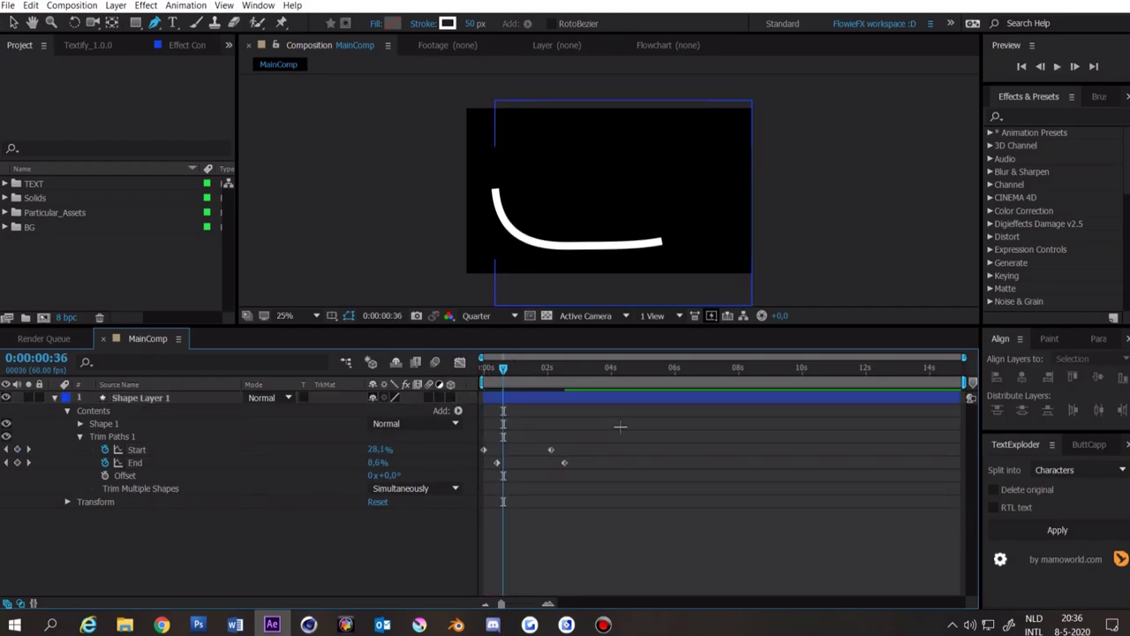
left_click(628, 422)
left_click_drag(606, 427, 437, 503)
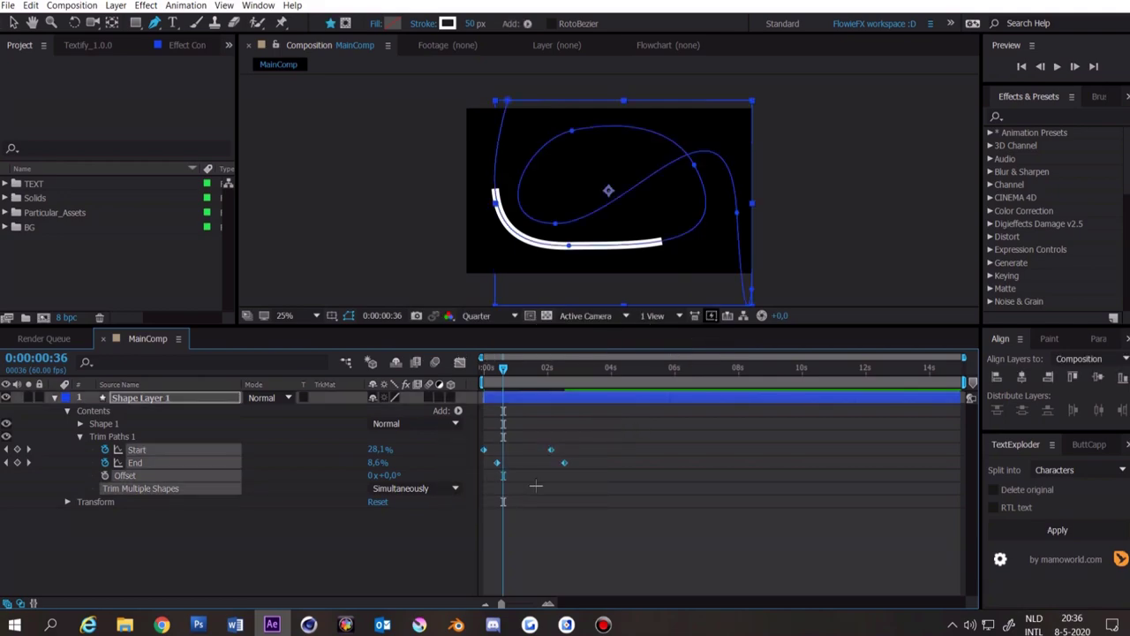
key("u")
left_click(456, 437)
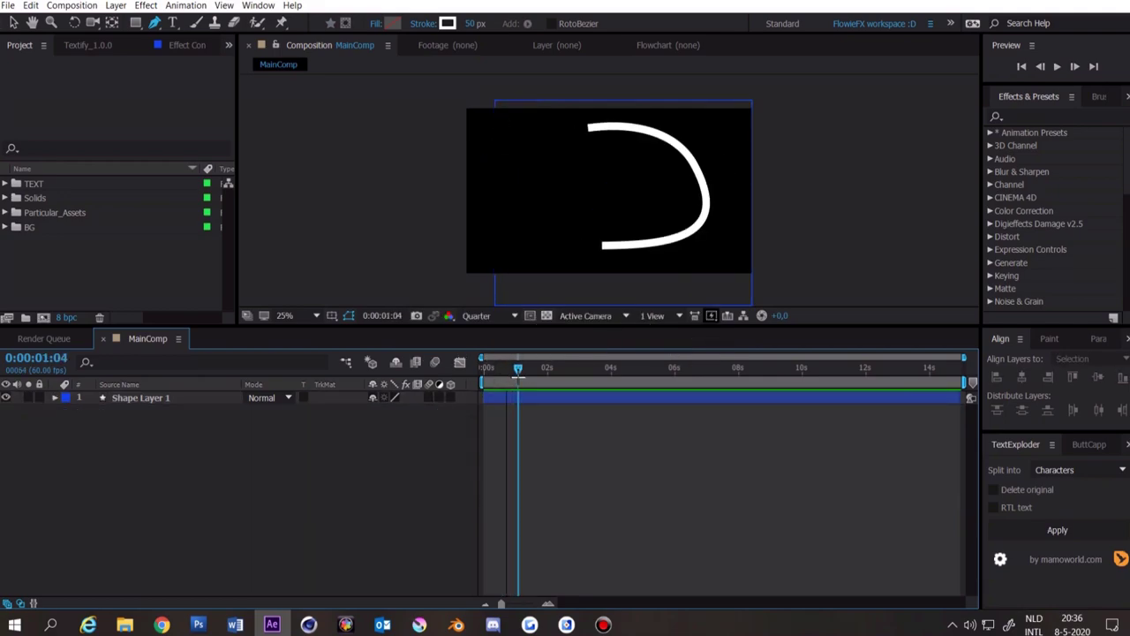
- Duplicate Shape Layer 1 and rotate the copy 180°
left_click(156, 397)
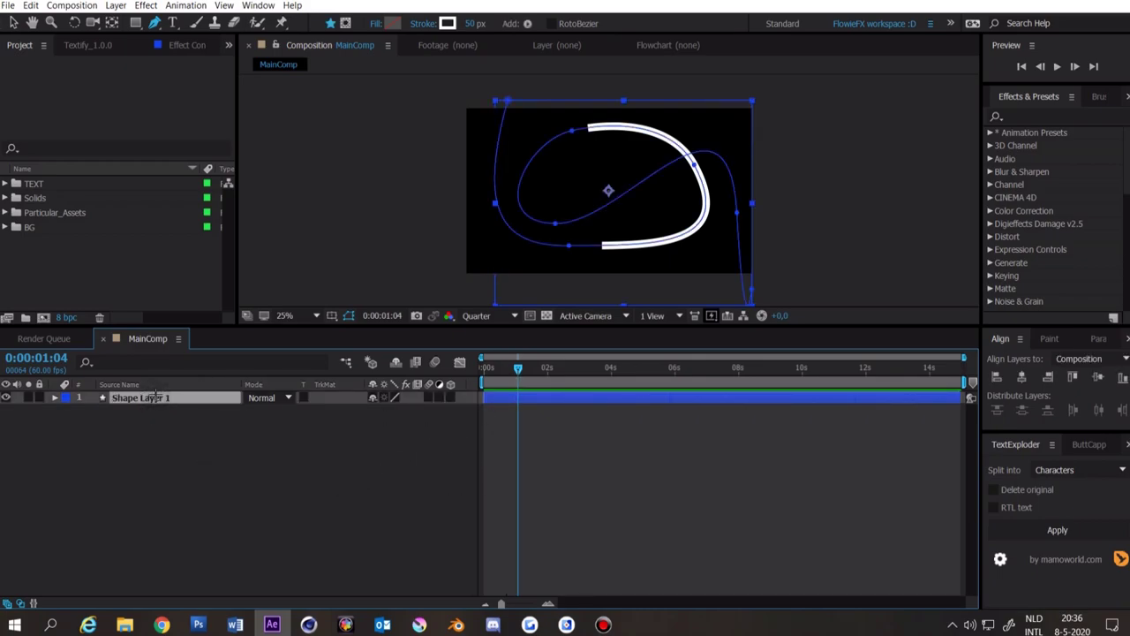
key("ctrl+d")
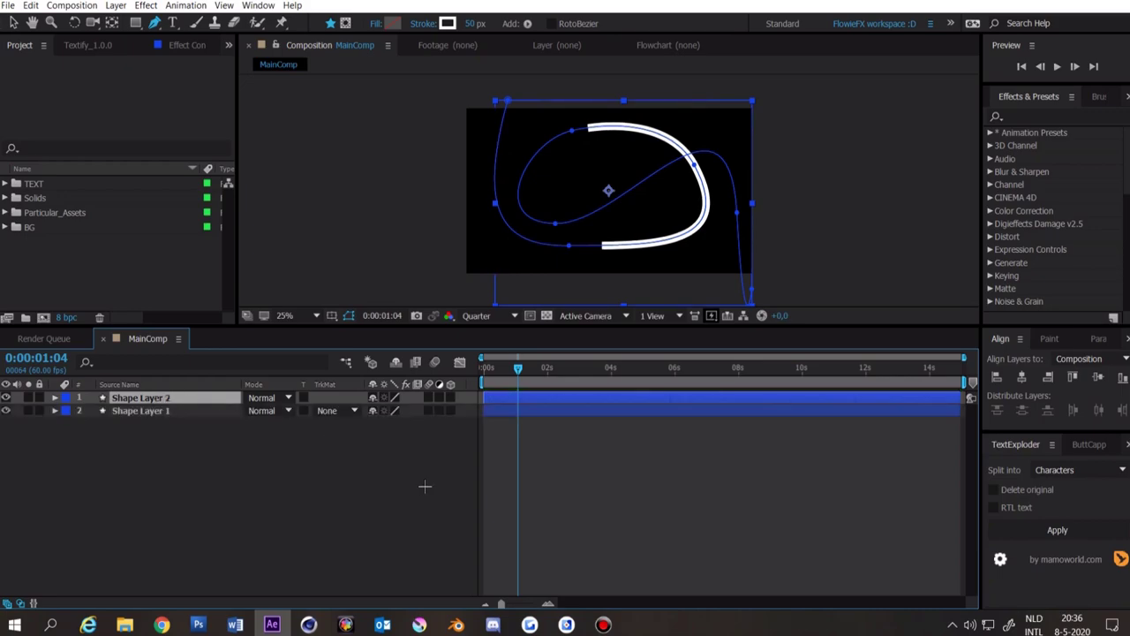
key("r")
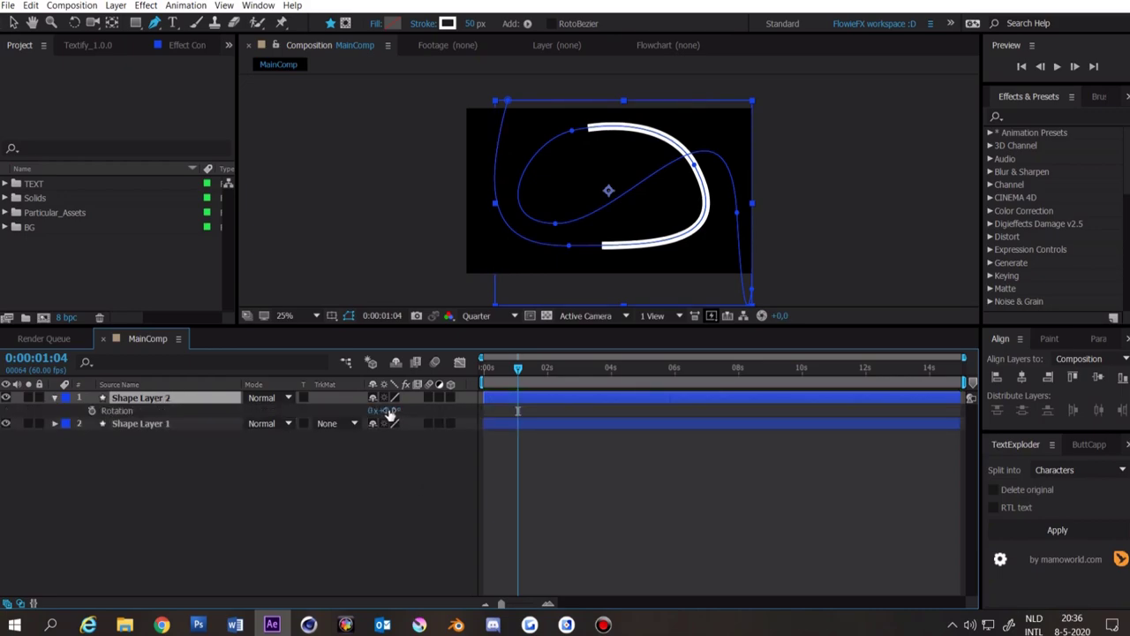
type("180")
key("Return")
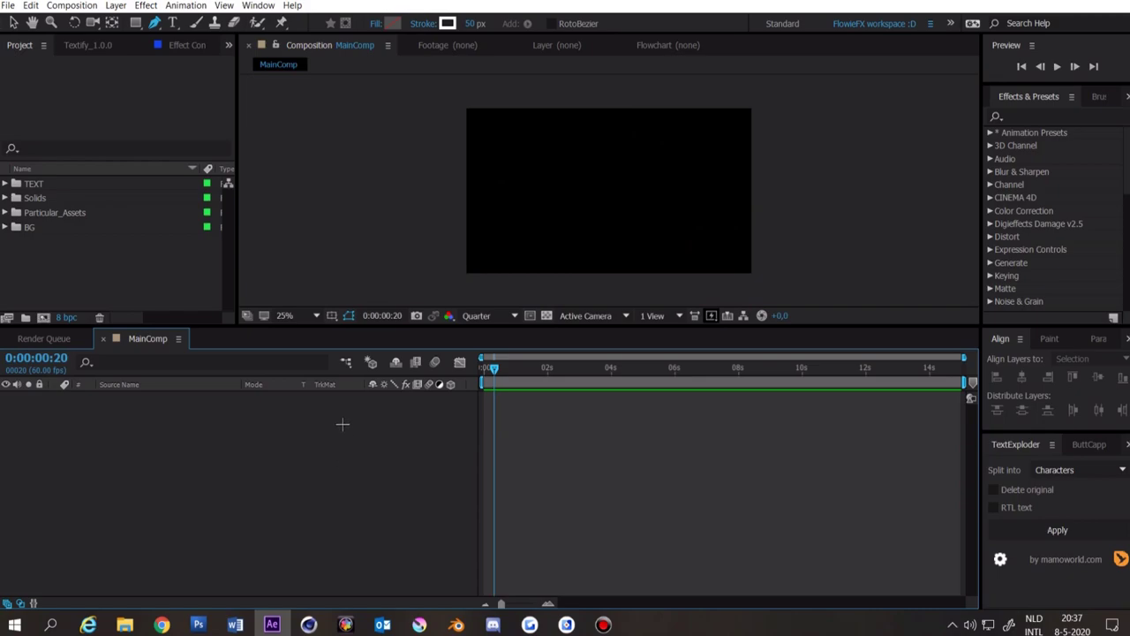
- Create a new white solid layer in MainComp
right_click(179, 476)
mouse_move(214, 483)
left_click(399, 518)
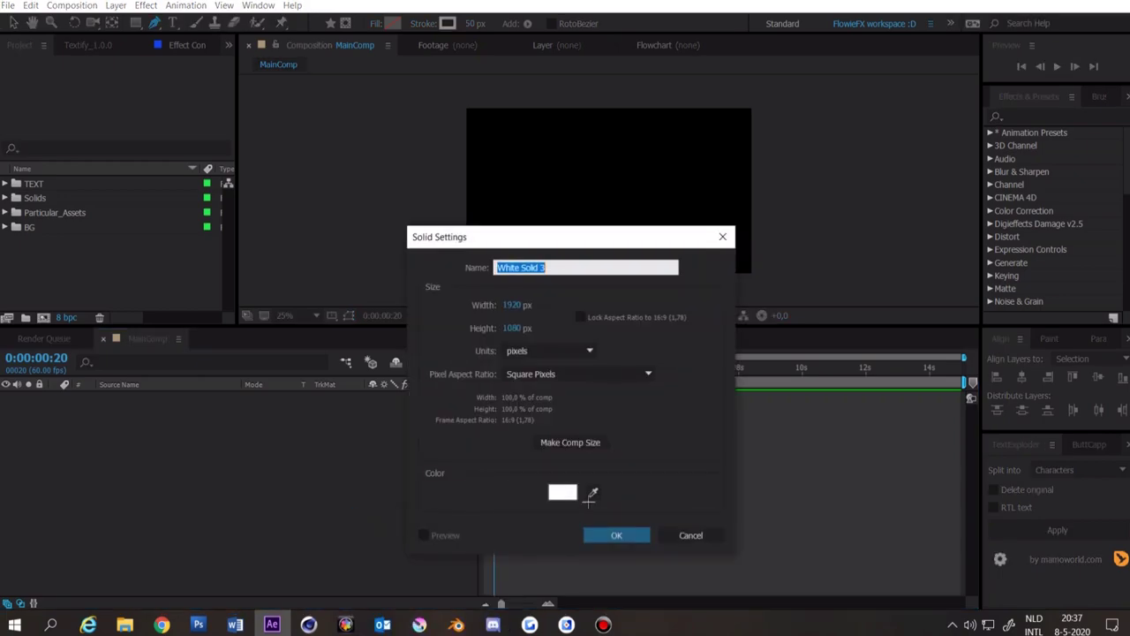
key("Return")
- Apply RG Trapcode 3D Stroke to the white solid, found by searching '3d str'
left_click(1073, 115)
type("3d")
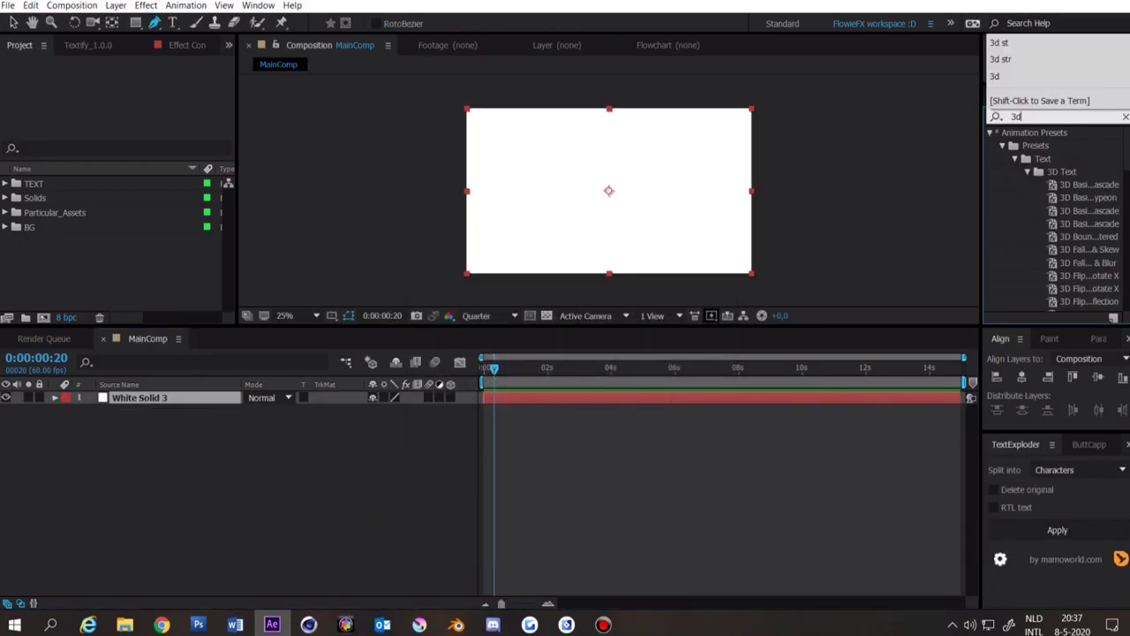
type(" str")
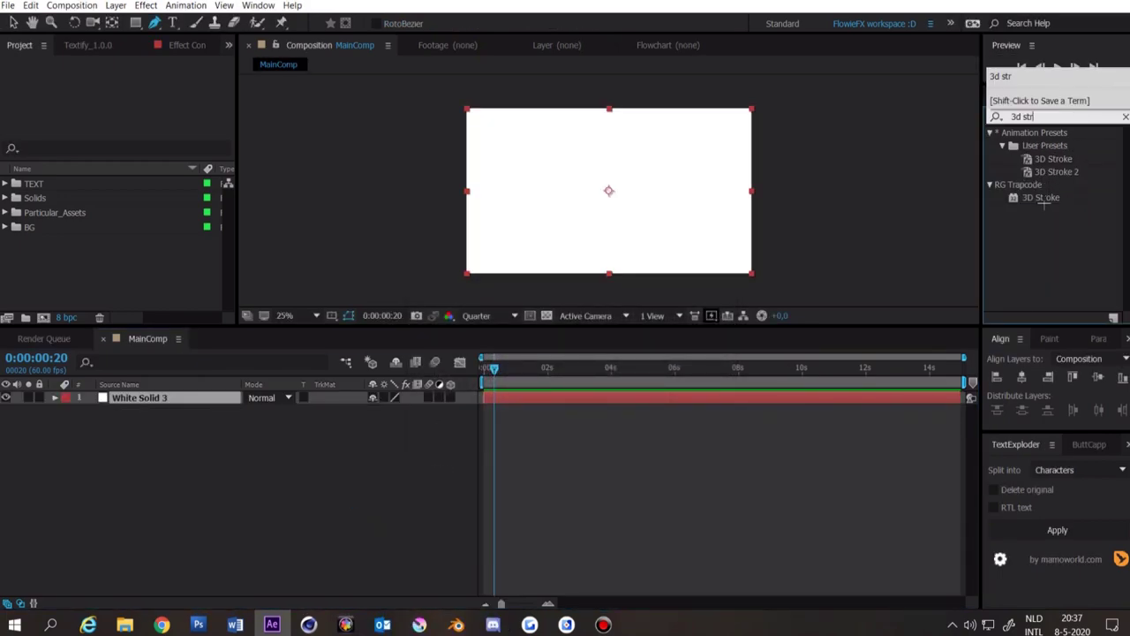
mouse_move(1045, 201)
left_mouse_down()
mouse_move(963, 252)
mouse_move(557, 404)
left_mouse_up()
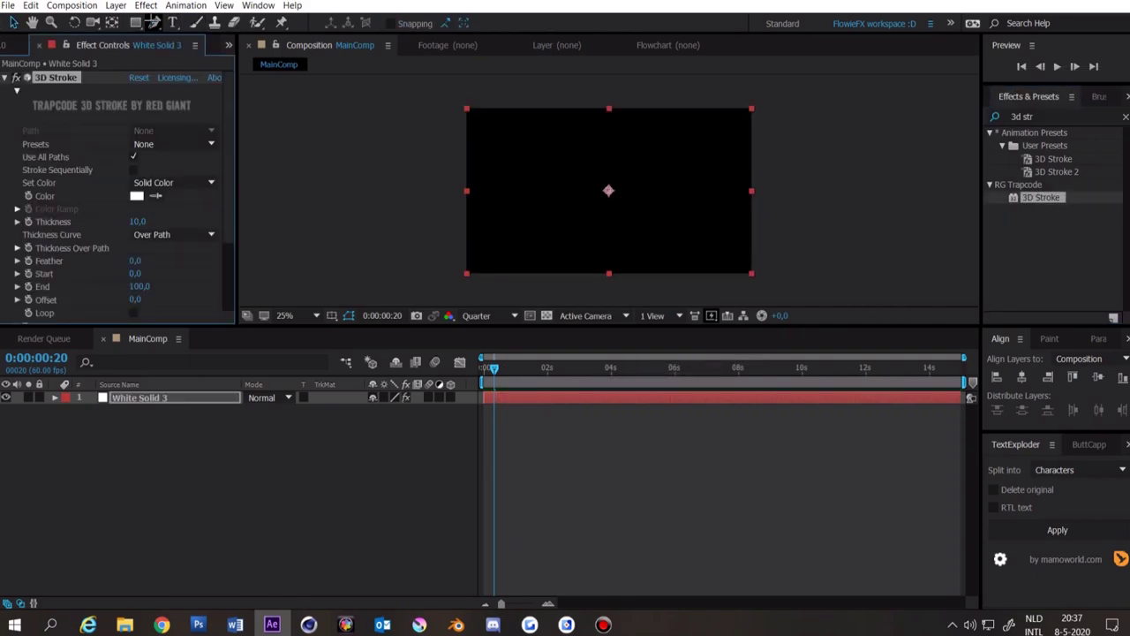
left_click_drag(155, 22, 208, 20)
- Draw a three-point curved mask path on White Solid 3 for 3D Stroke to render
left_click(498, 84)
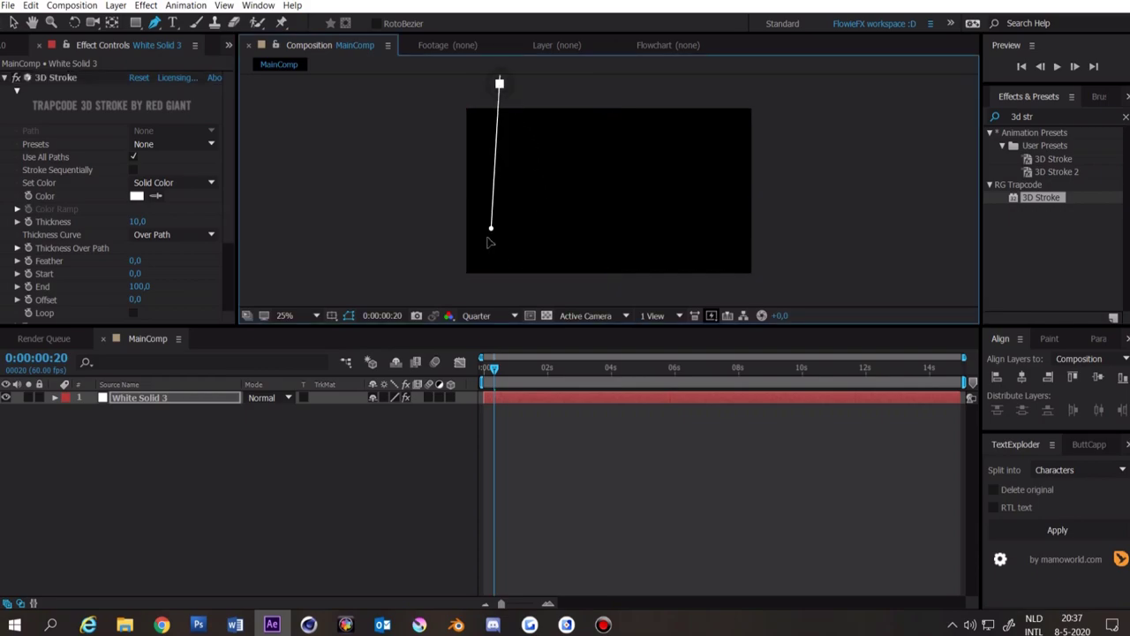
left_click_drag(626, 253, 714, 244)
left_click_drag(605, 130, 565, 131)
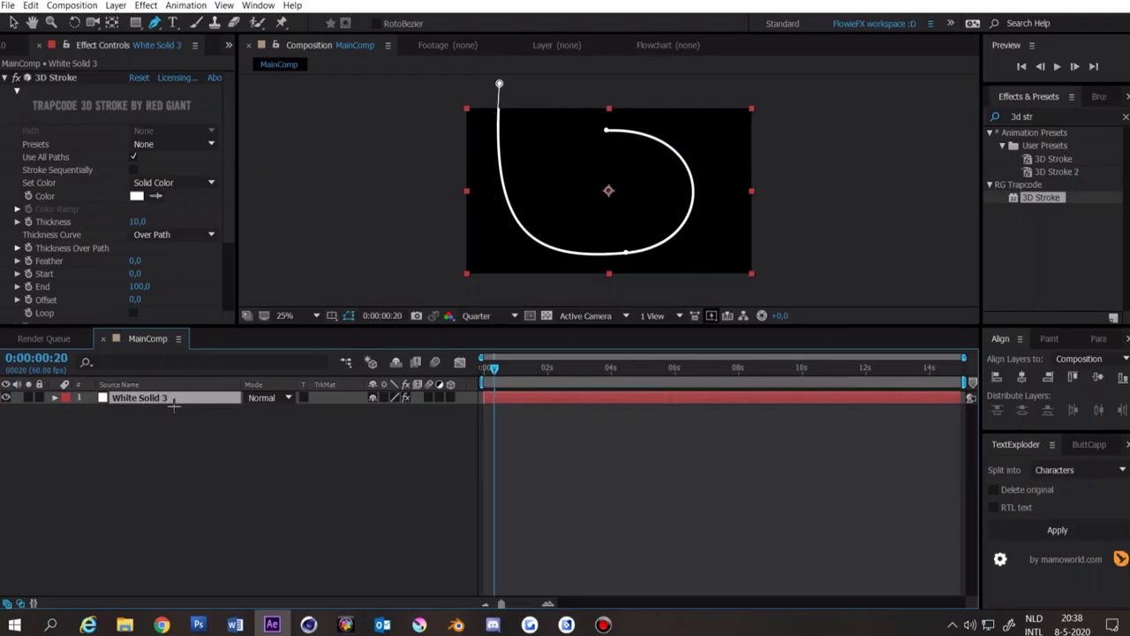
left_click(54, 397)
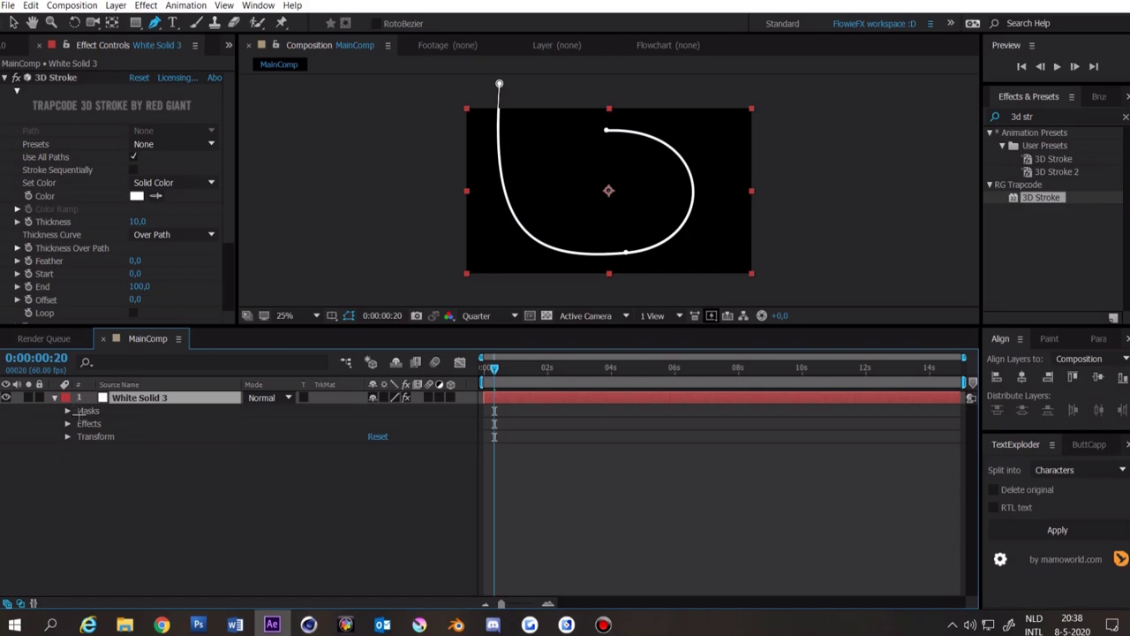
- Set the 3D Stroke Thickness on White Solid 3 to 50 and return the playhead to 0
left_click(55, 397)
left_click(139, 397)
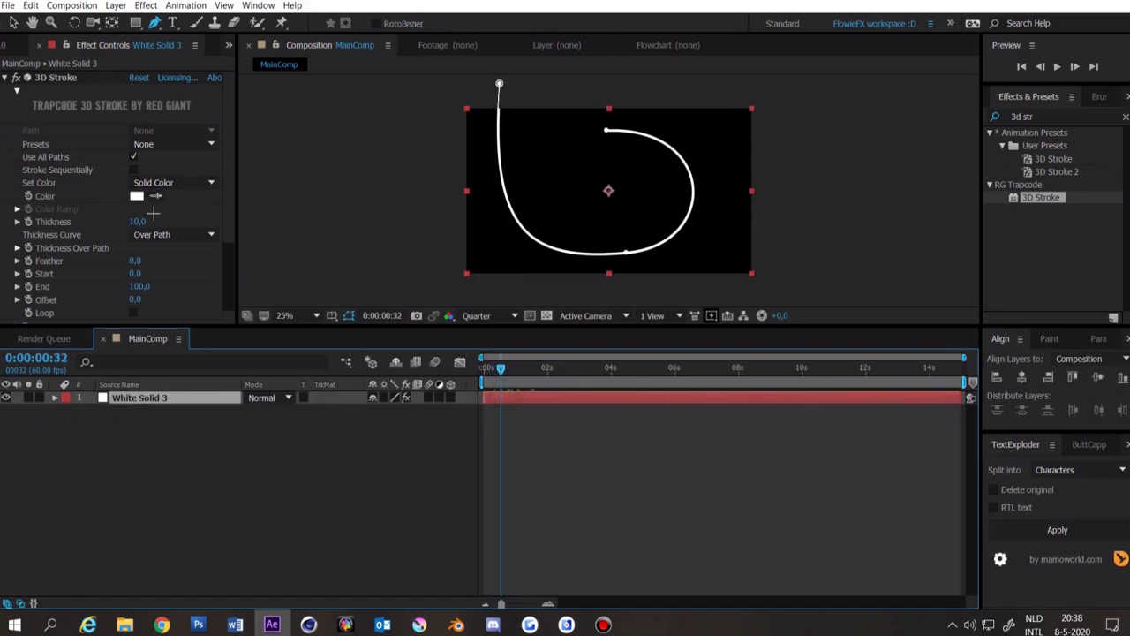
left_click(139, 221)
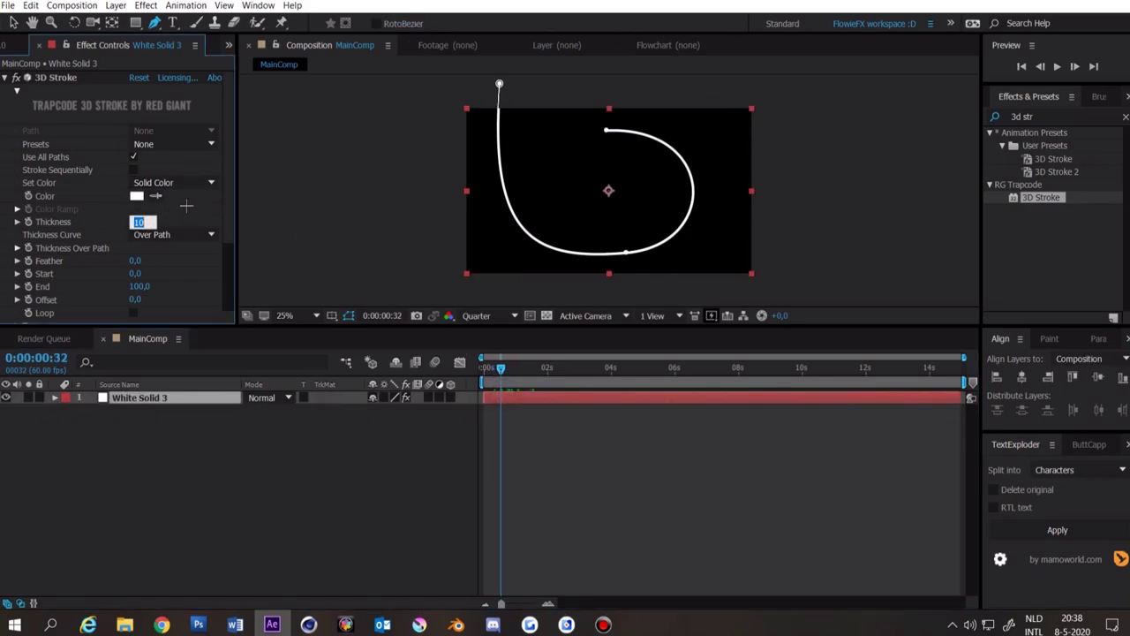
type("50")
key("Return")
scroll(29, 251, "down", 5)
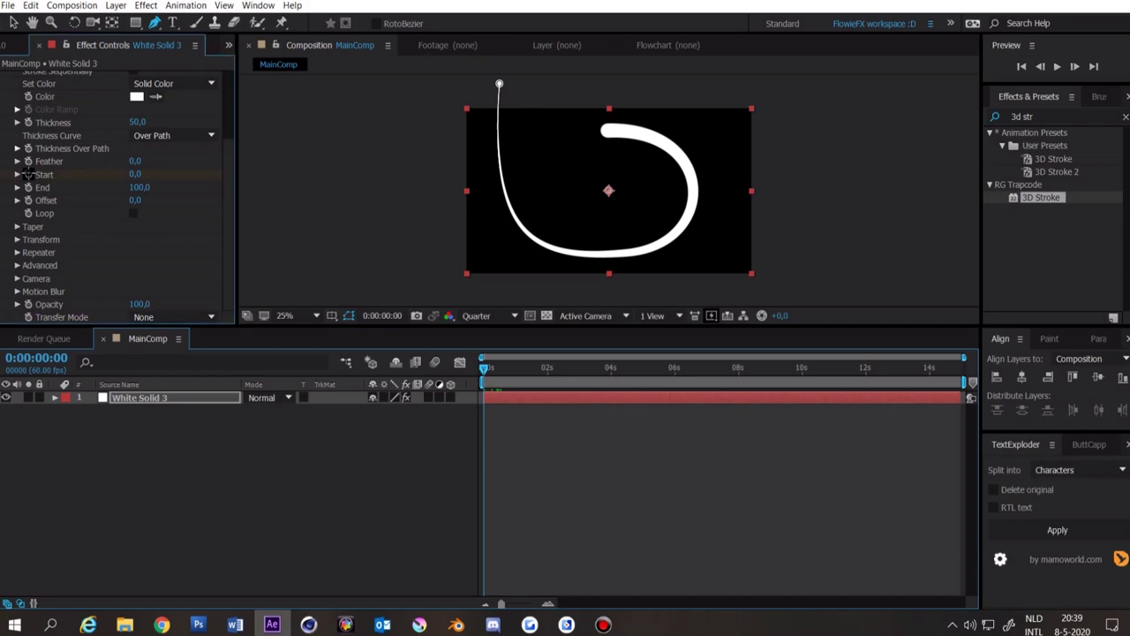
left_click(29, 174)
left_click(499, 367)
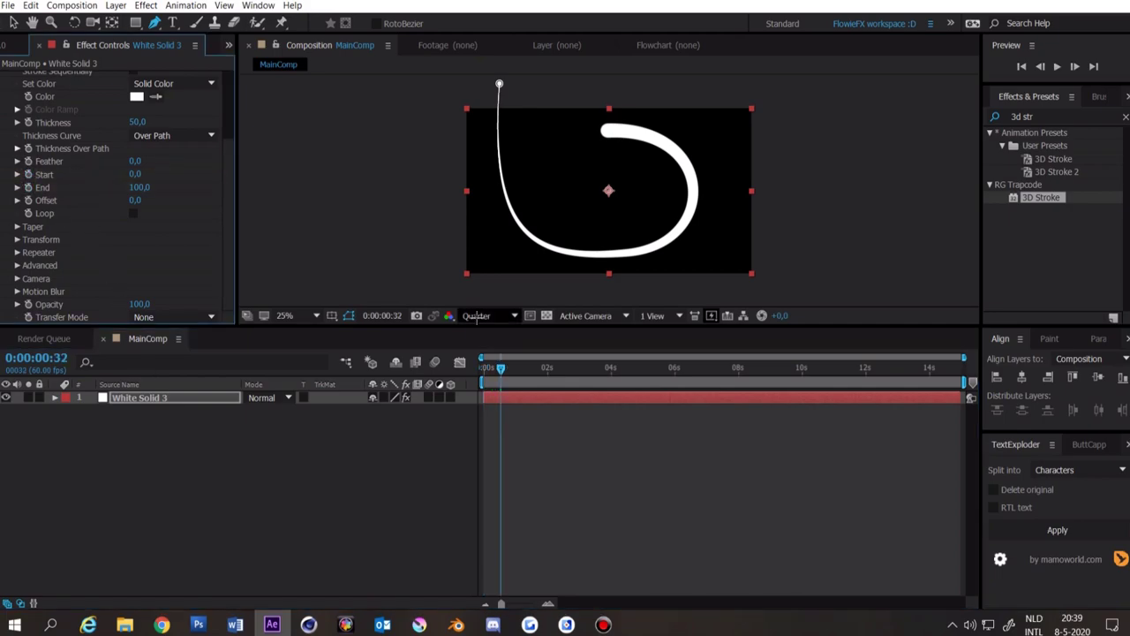
left_click_drag(496, 367, 439, 369)
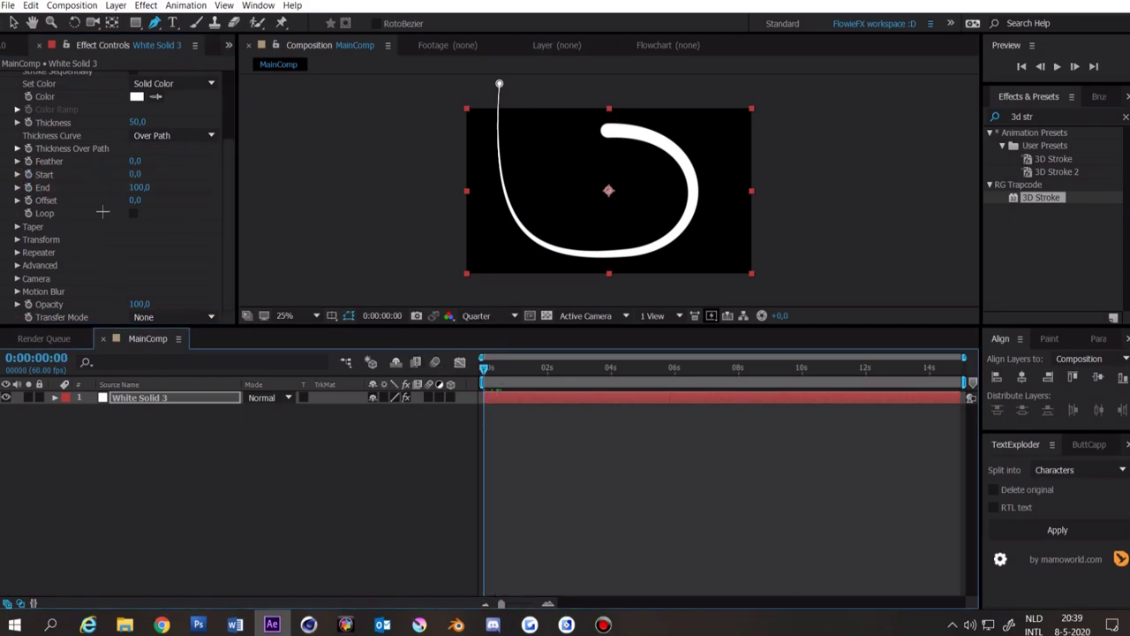
- Keyframe the 3D Stroke Start value up to 100 at 2 seconds
key("u")
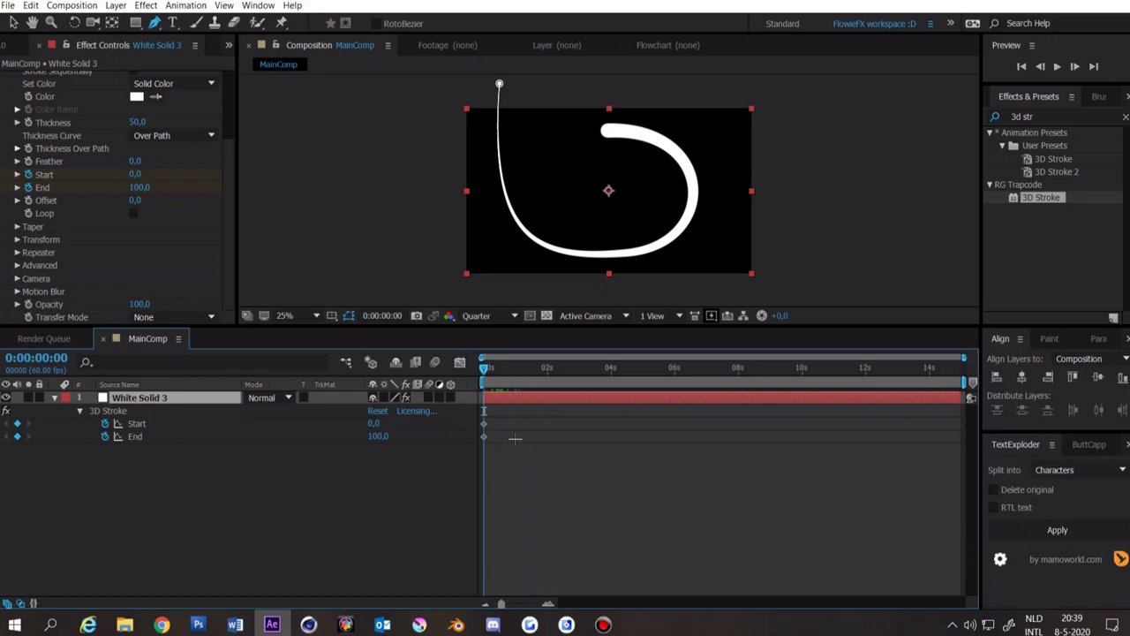
left_click(547, 367)
left_click_drag(373, 423, 445, 428)
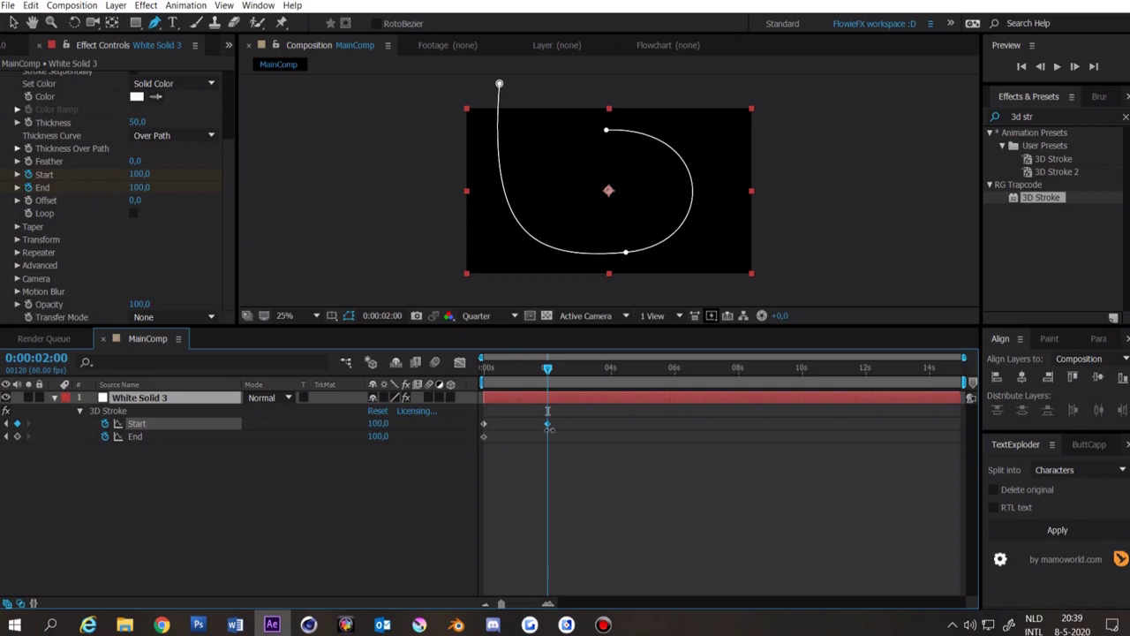
left_click(472, 452)
key("Home")
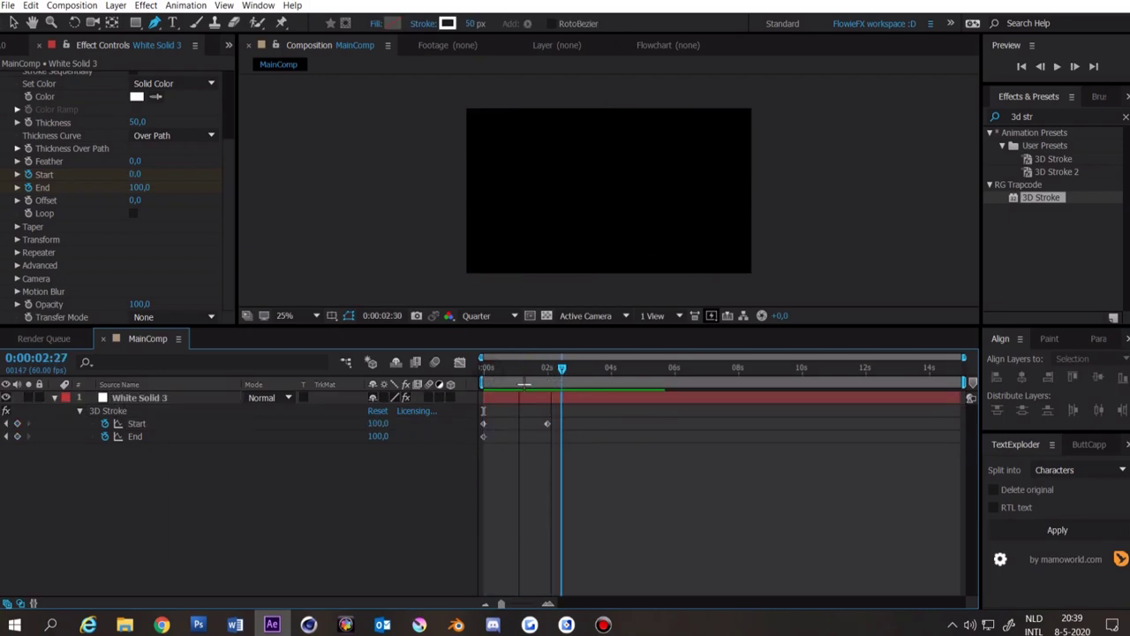
key("Home")
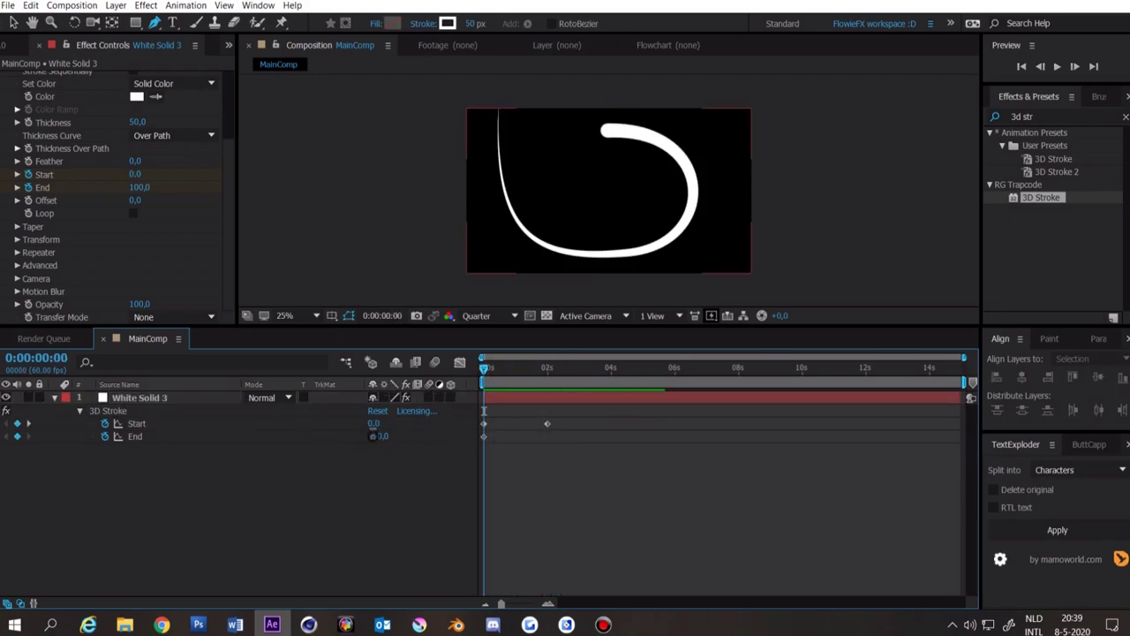
- Keyframe End from 0 at the first frame to 100 at 2 seconds, then shift the Start keys later
left_click(375, 437)
type("0")
key("Return")
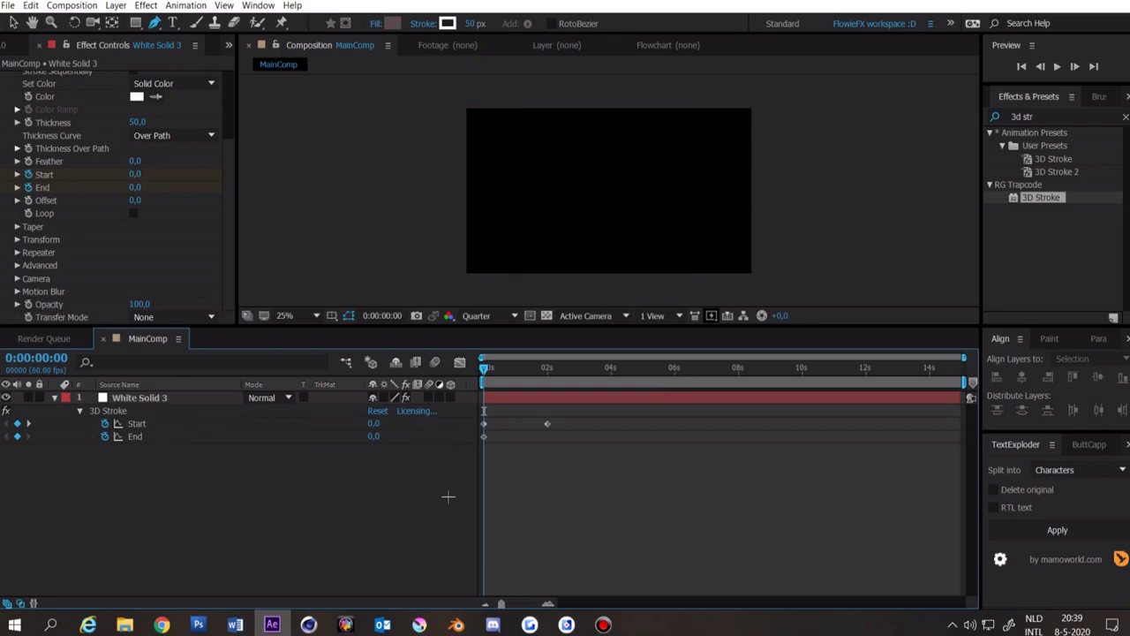
left_click_drag(519, 378, 548, 378)
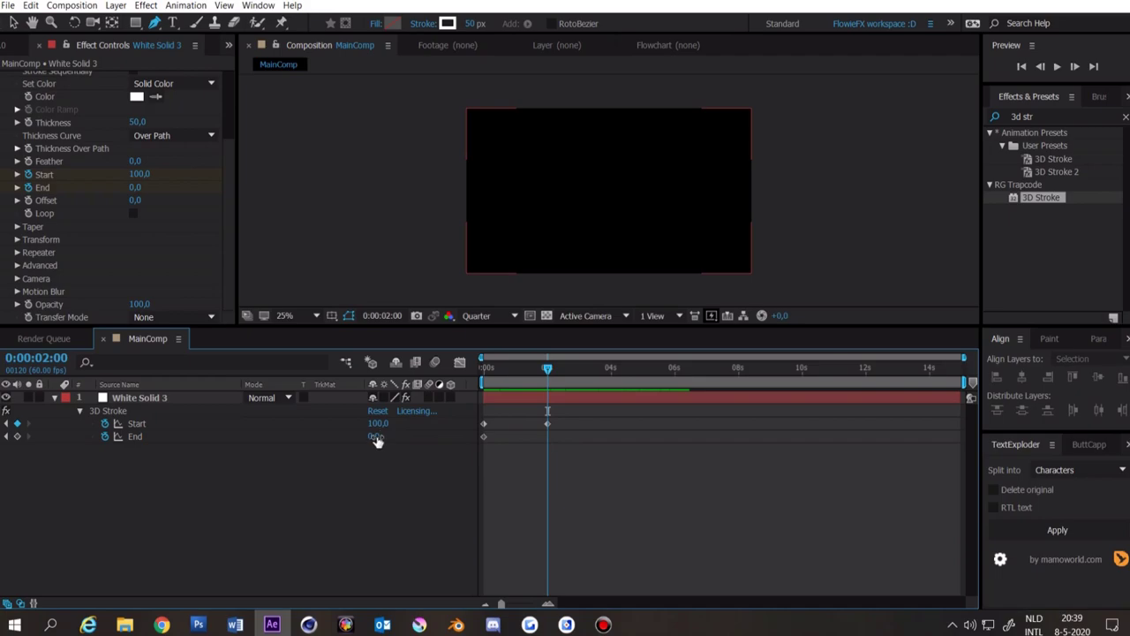
left_click_drag(376, 436, 540, 439)
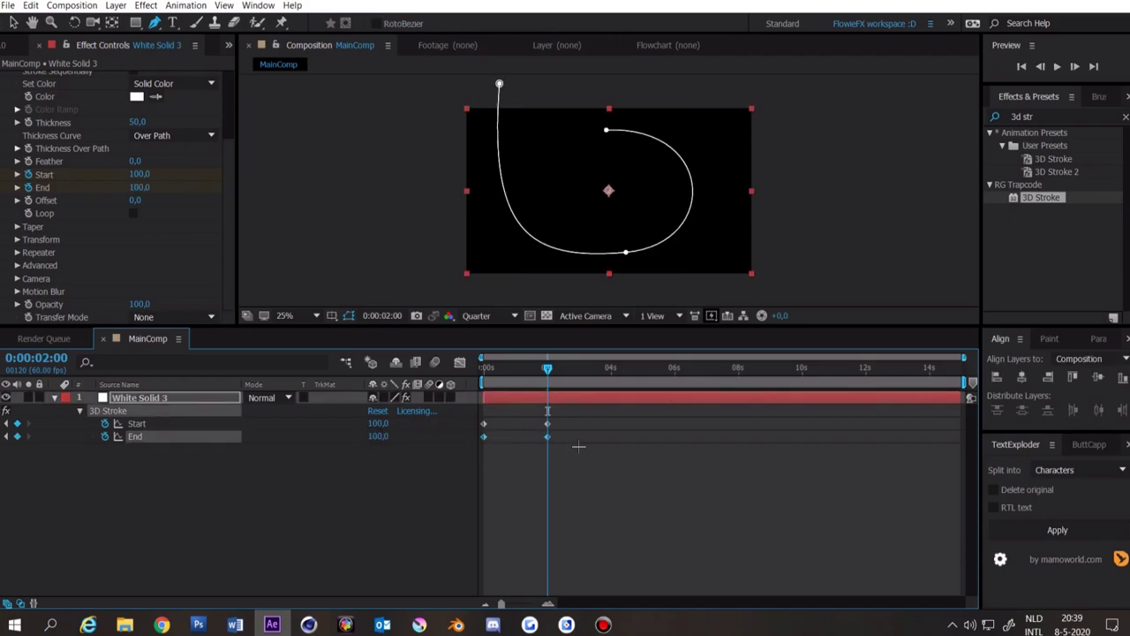
left_click(577, 448)
mouse_move(575, 409)
left_mouse_down()
mouse_move(469, 435)
mouse_move(497, 424)
left_mouse_up()
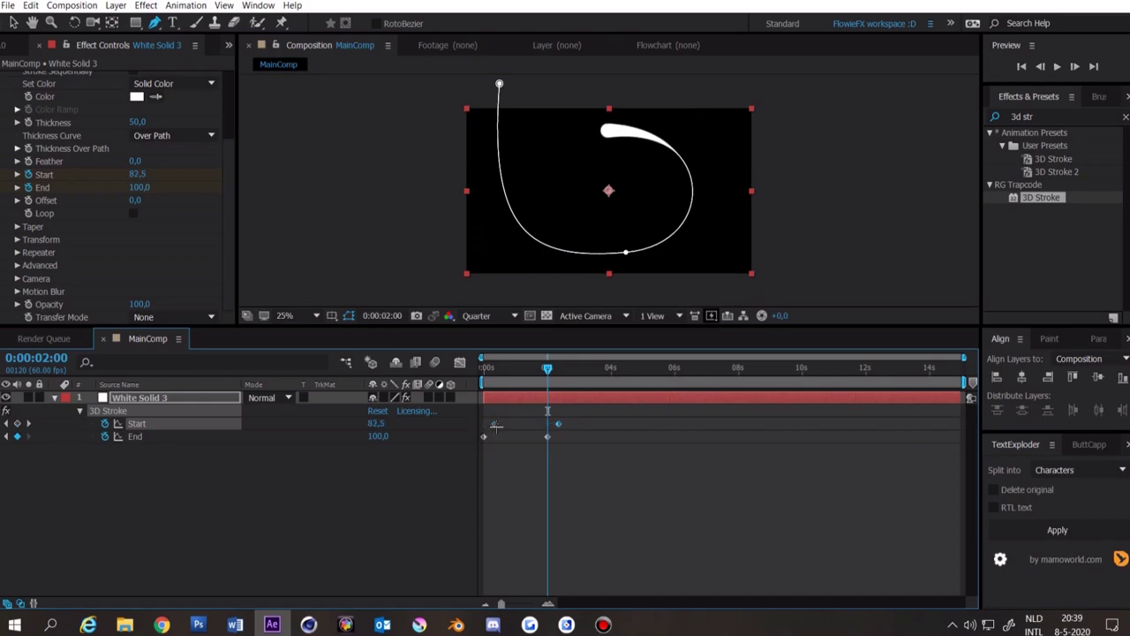
- Preview the 3D Stroke animation, then delete the White Solid 3 layer
key("space")
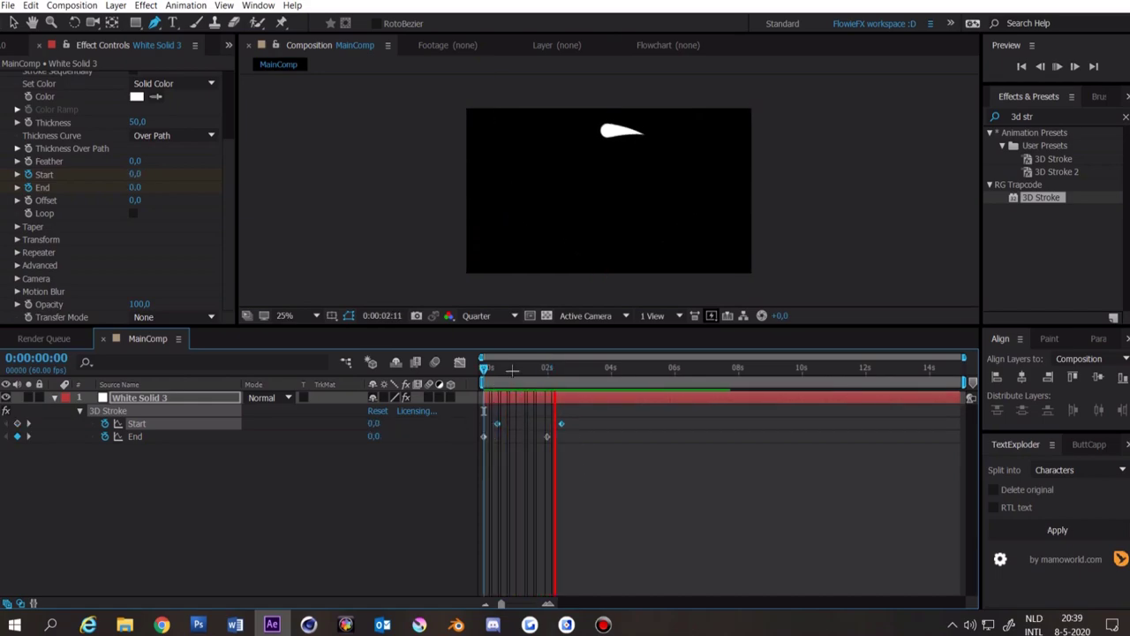
key("Delete")
right_click(133, 457)
left_click(302, 428)
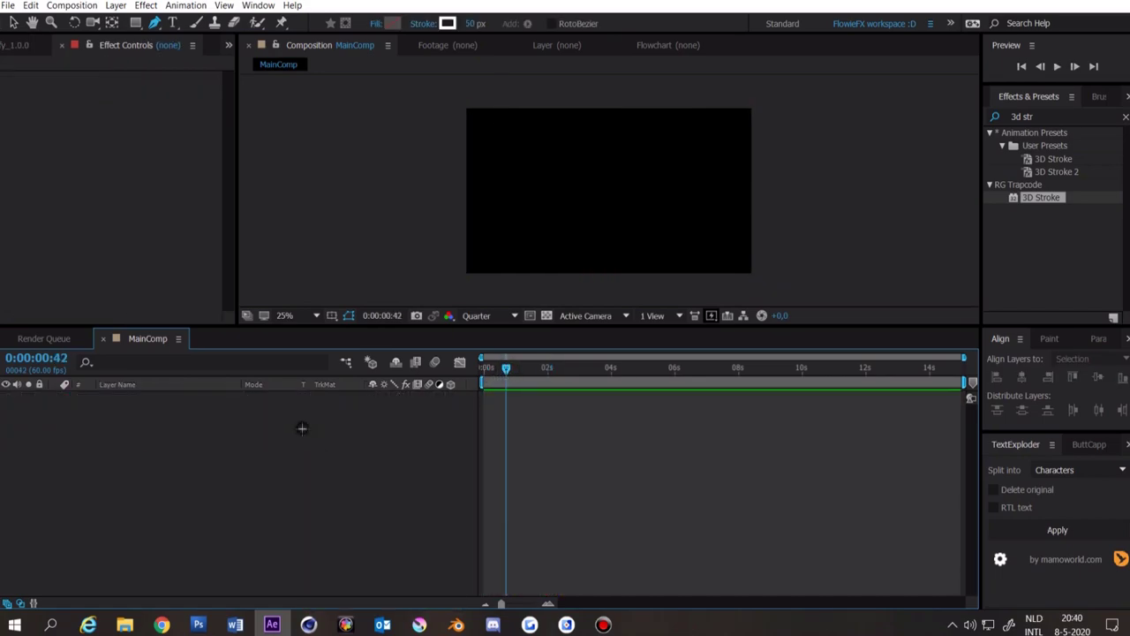
- Create a new white solid (White Solid 4) and apply the Saber effect to it
right_click(144, 447)
mouse_move(297, 457)
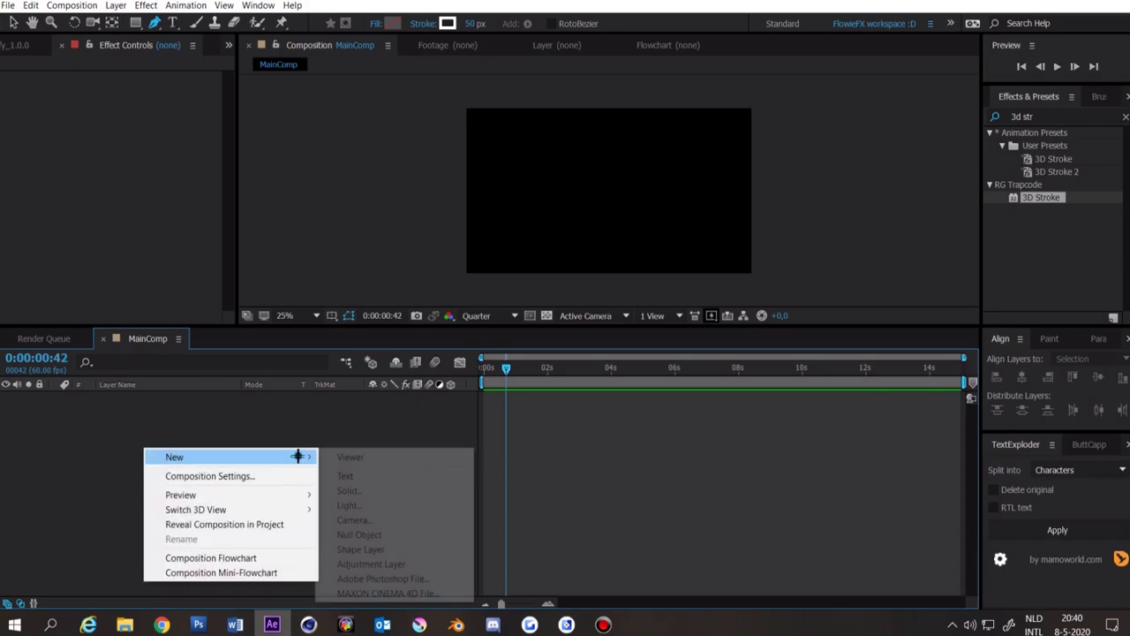
left_click(383, 492)
key("Return")
left_click(1024, 117)
type("saber")
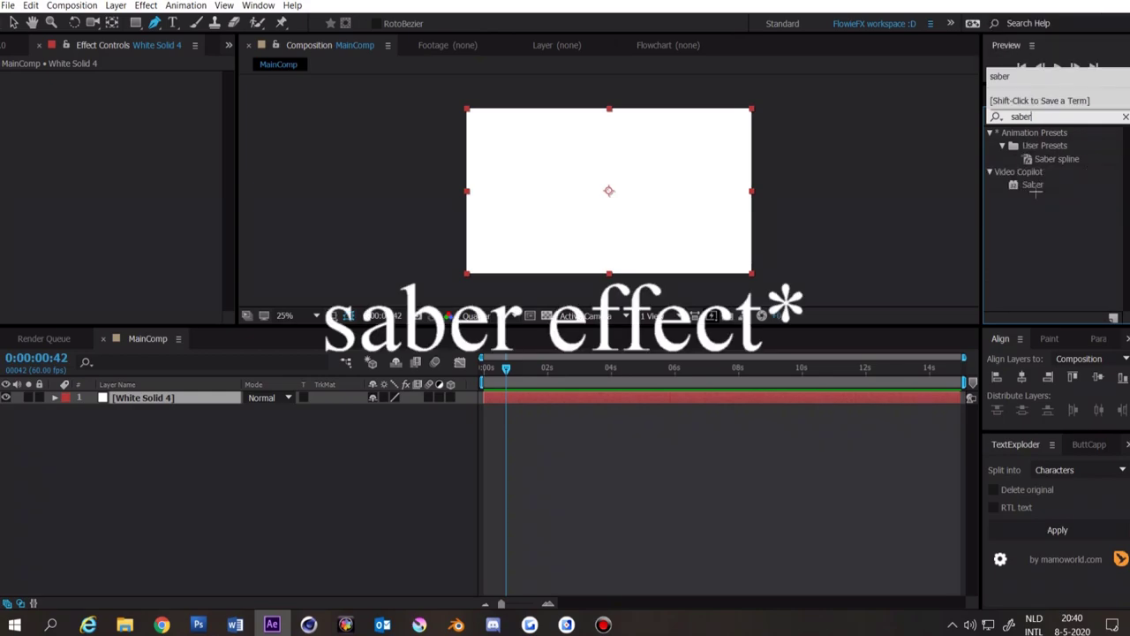
left_click_drag(1032, 184, 570, 392)
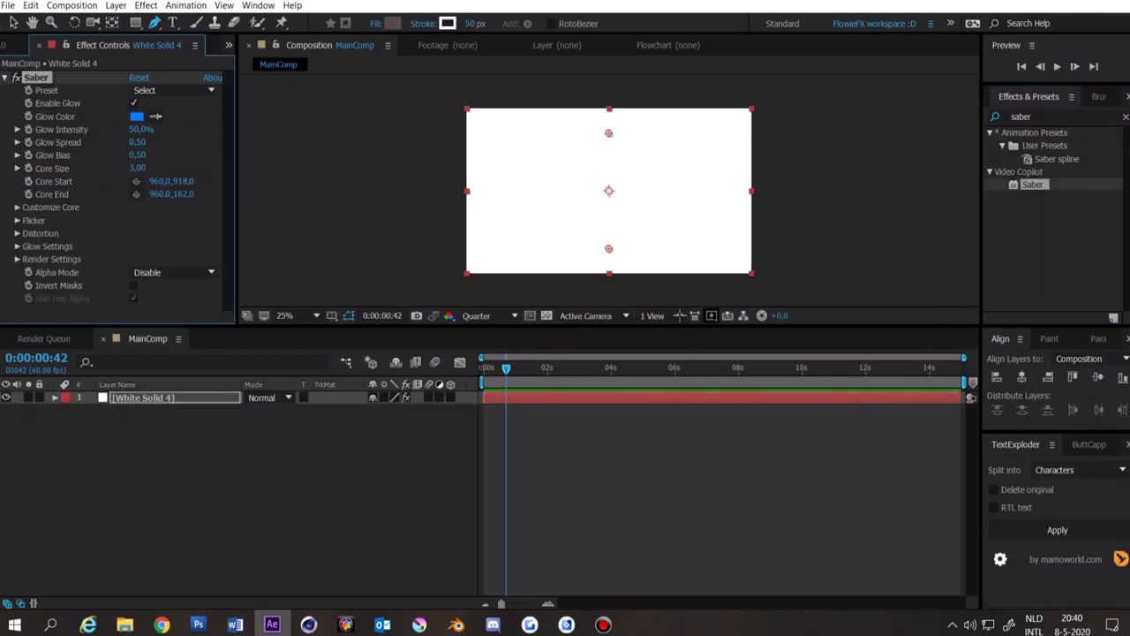
left_click(1125, 117)
- Draw a curved mask path on White Solid 4 with the Pen tool
key("g")
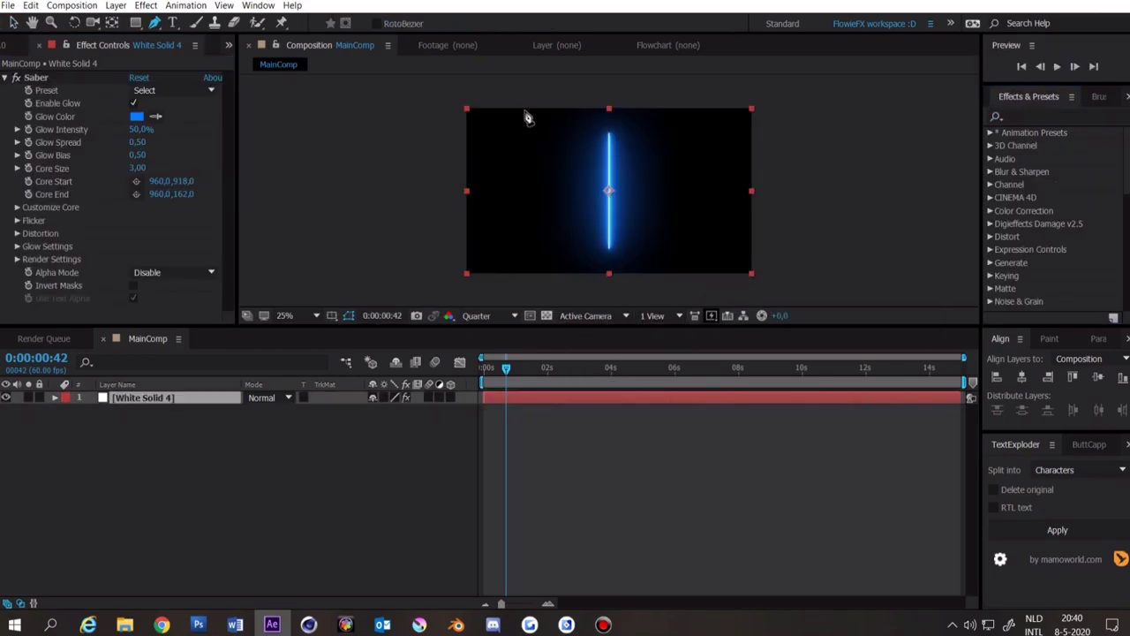
left_click_drag(506, 88, 504, 223)
mouse_move(624, 263)
left_mouse_down()
mouse_move(719, 255)
mouse_move(738, 269)
left_mouse_up()
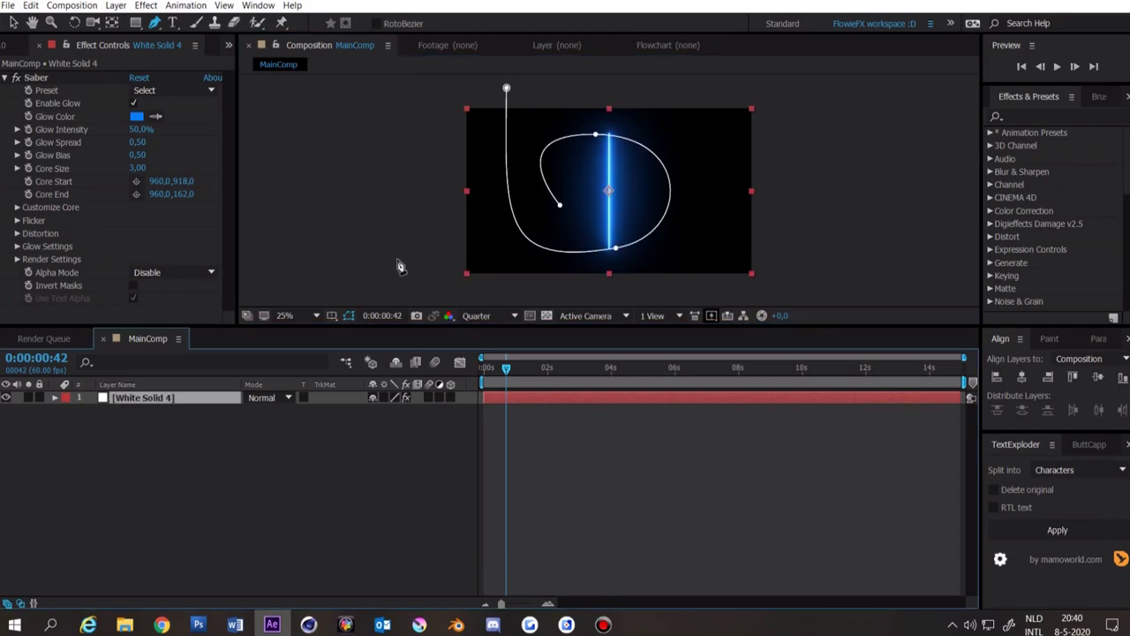
- Set the Saber Preset to Myst and Core Type to Layer Masks, then scrub to check the glow
left_click(149, 90)
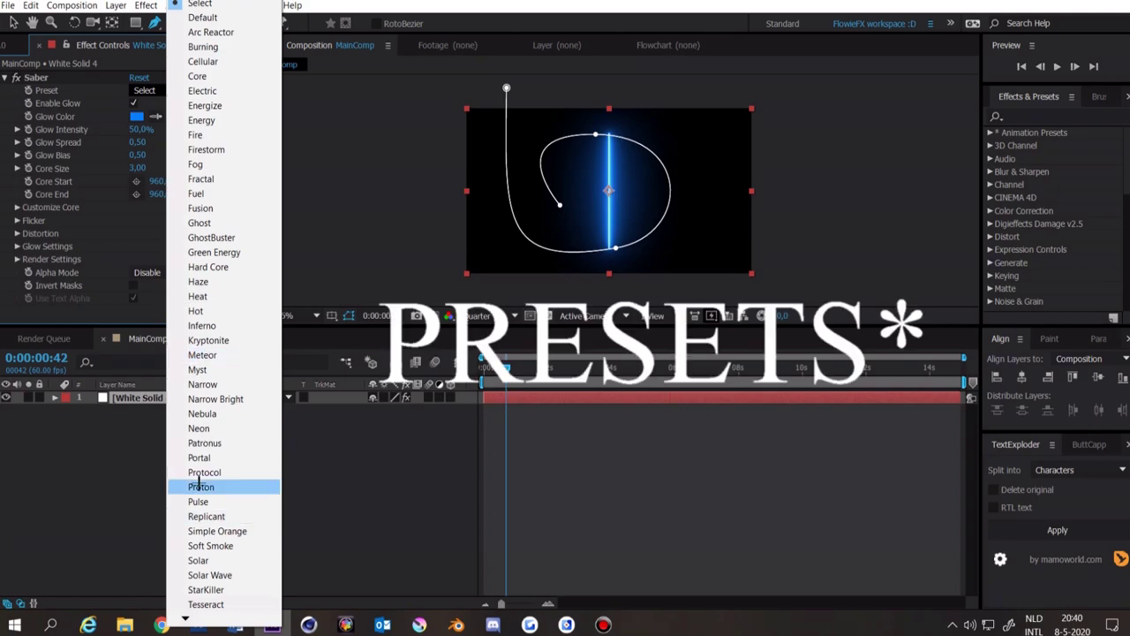
left_click(198, 369)
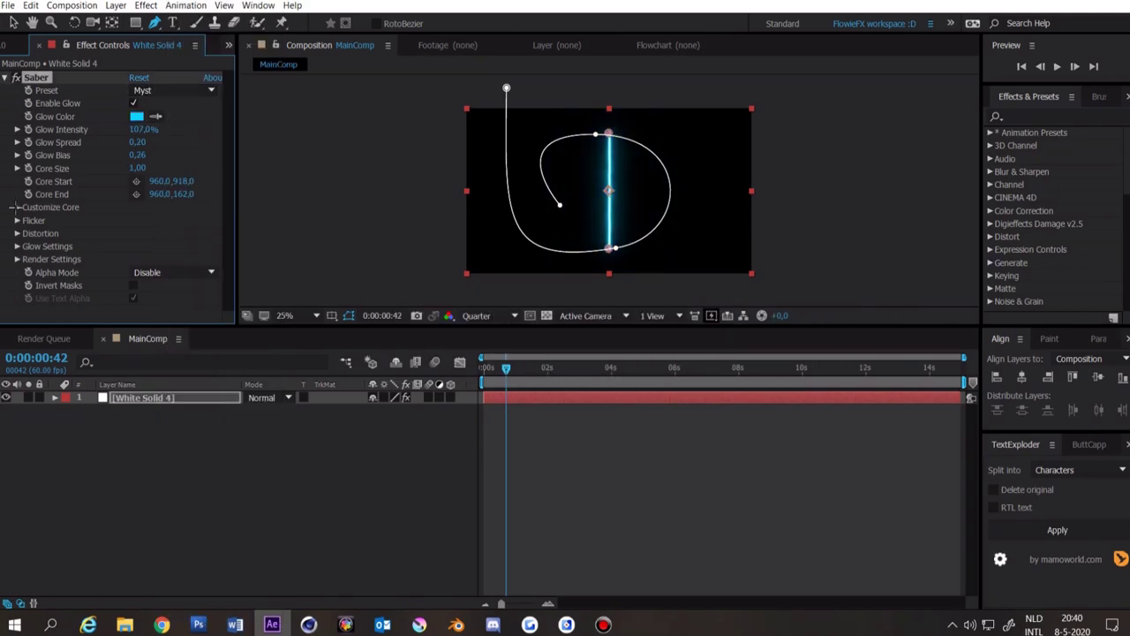
left_click(14, 207)
scroll(106, 220, "down", 1)
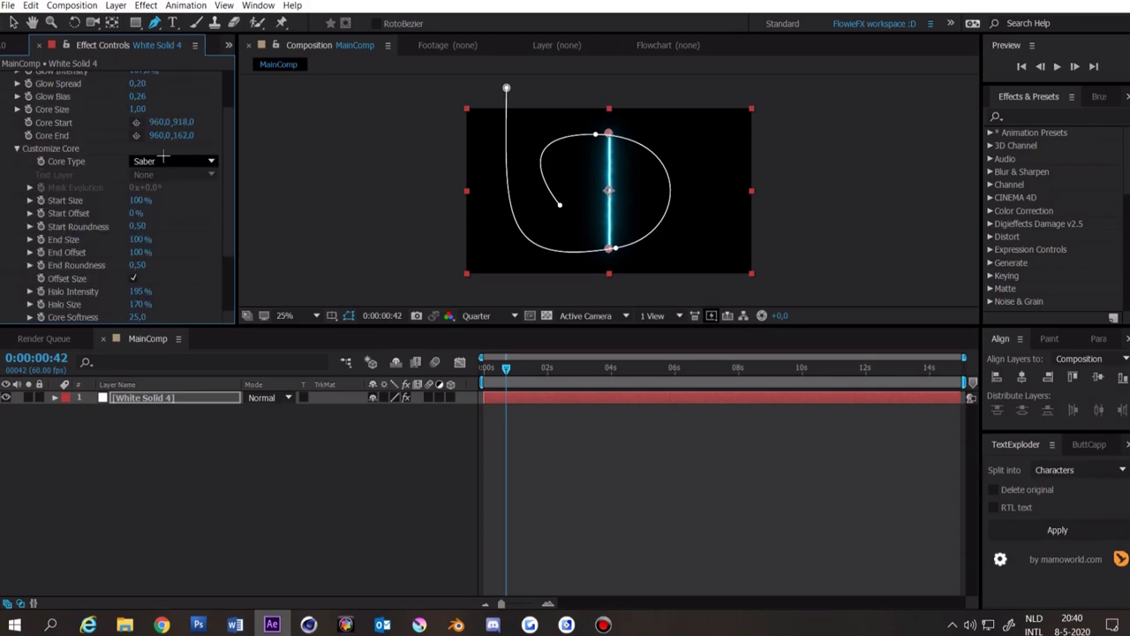
left_click(173, 160)
left_click(182, 191)
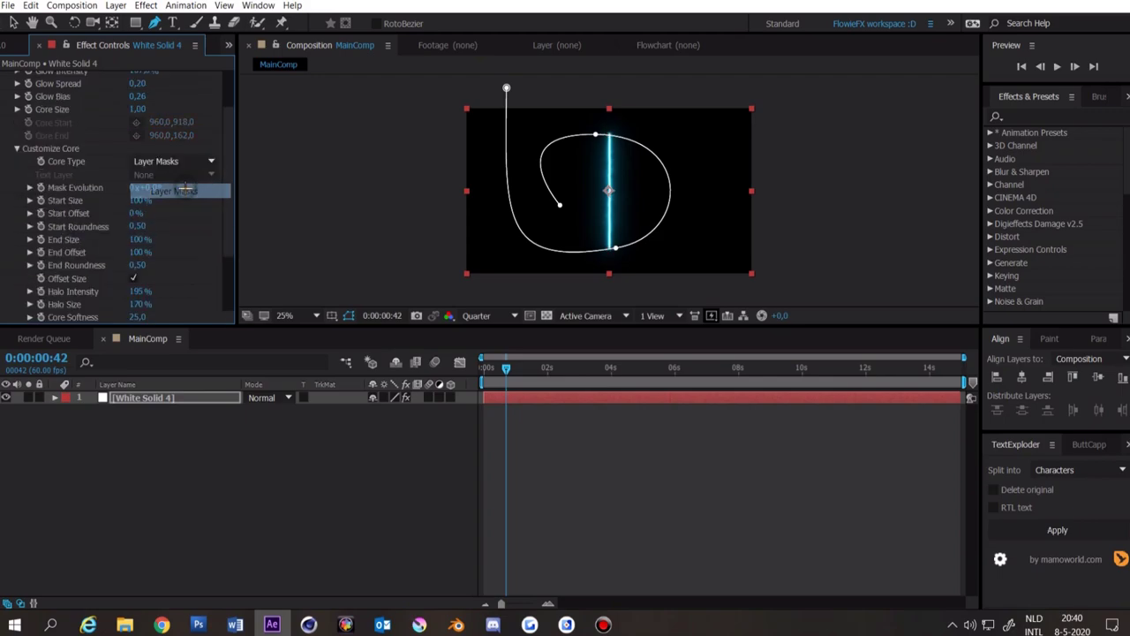
mouse_move(508, 389)
left_mouse_down()
mouse_move(522, 392)
mouse_move(500, 394)
mouse_move(516, 399)
left_mouse_up()
left_click(516, 399)
scroll(12, 182, "down", 1)
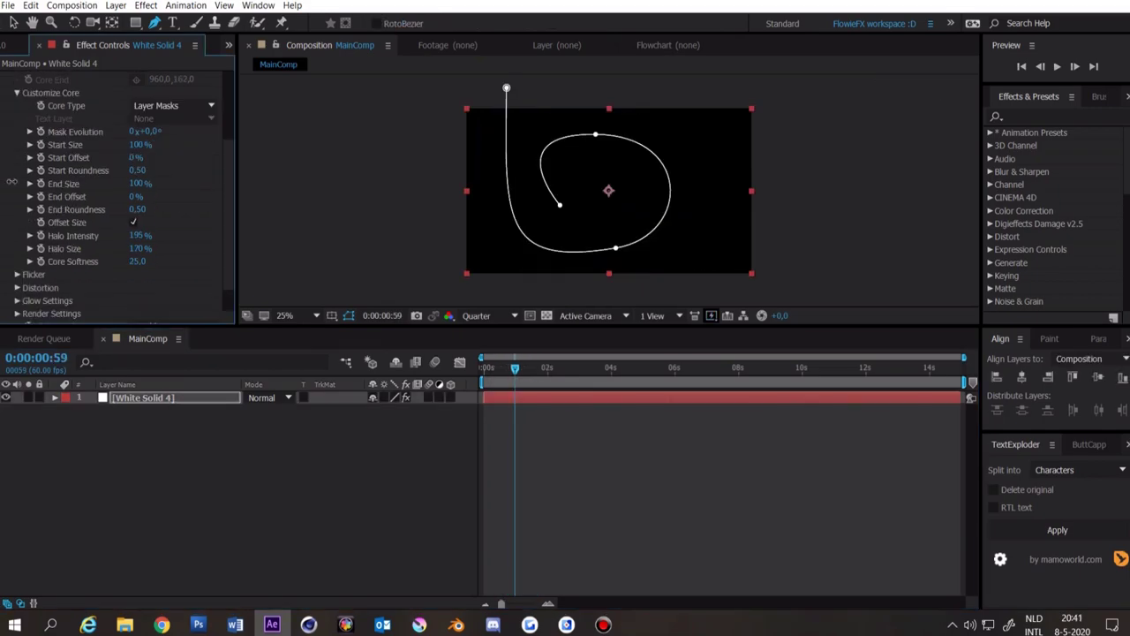
- Keyframe Start and End Offset from 0% at 0s to 100% at 2s, shifting the End keyframes later
left_click_drag(515, 368, 459, 375)
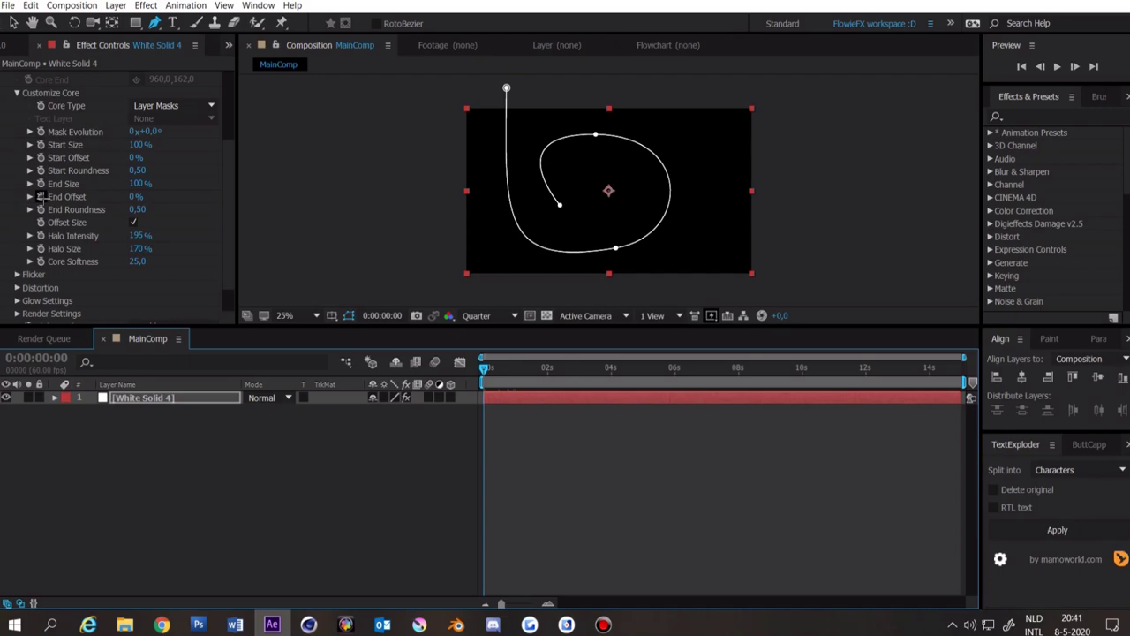
left_click(40, 196)
left_click(40, 157)
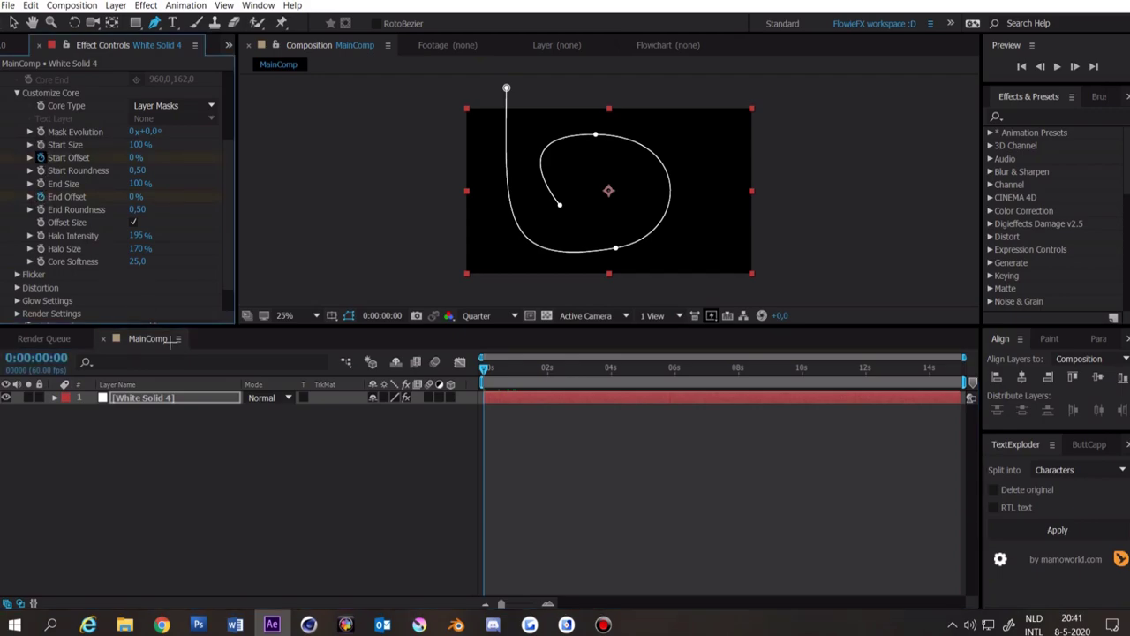
left_click(172, 397)
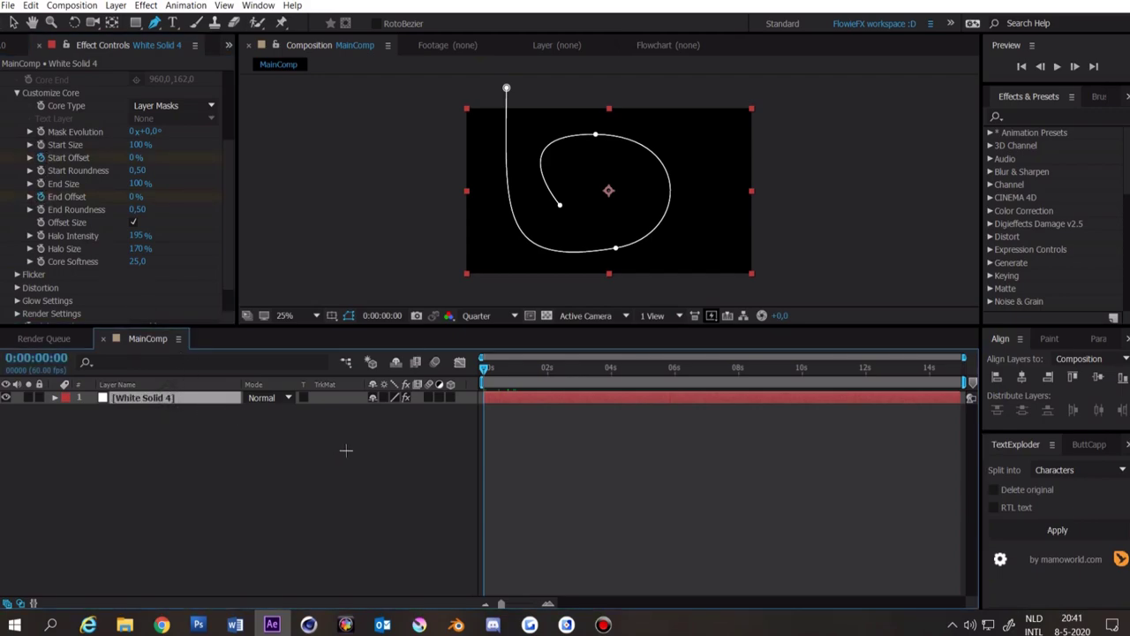
key("u")
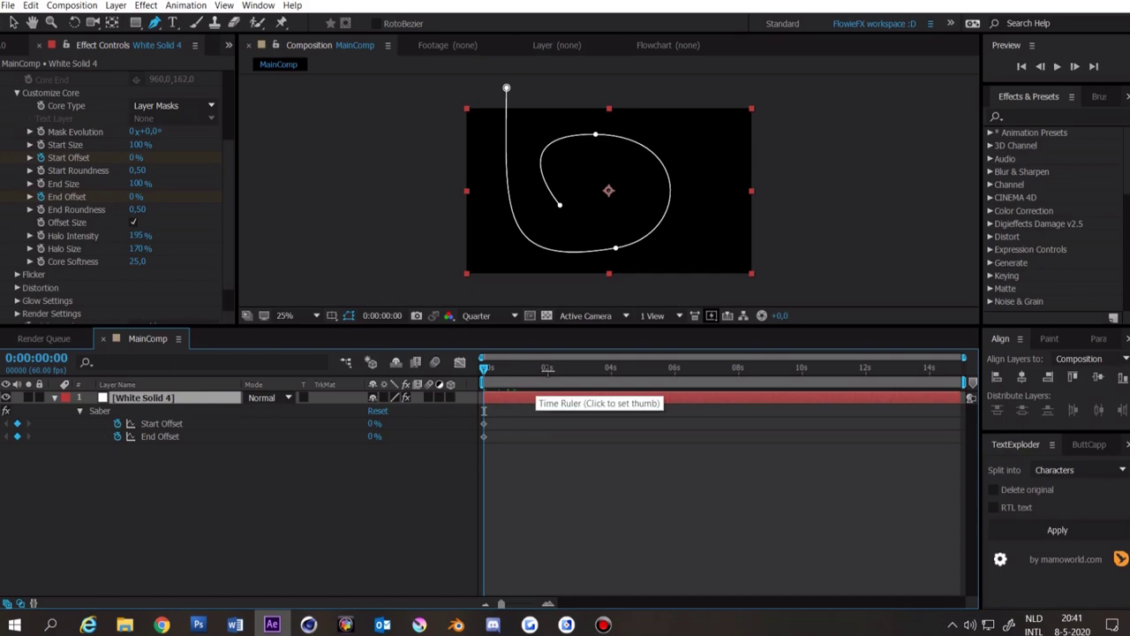
left_click(547, 369)
left_click_drag(372, 426, 389, 436)
left_click(375, 436)
left_click(579, 455)
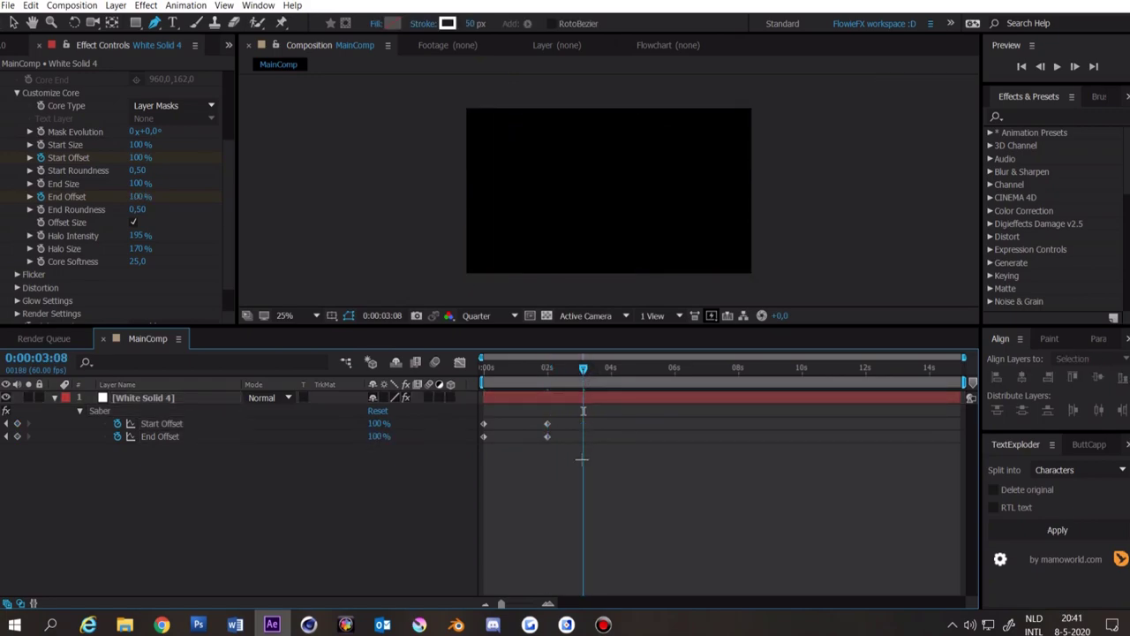
left_click_drag(581, 458, 496, 436)
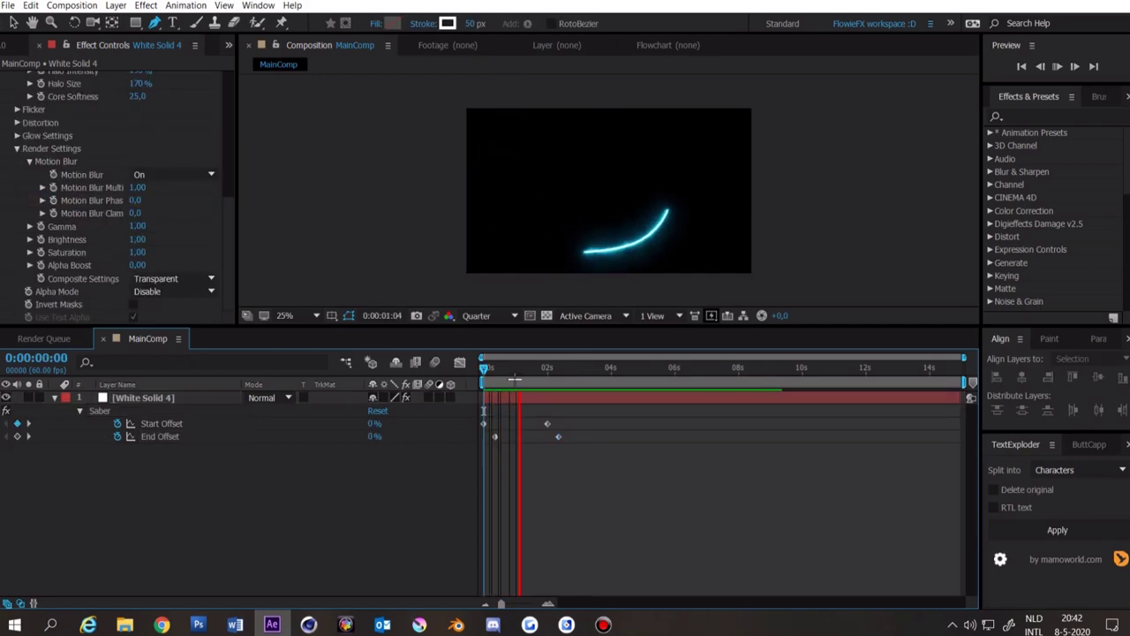
left_click(512, 378)
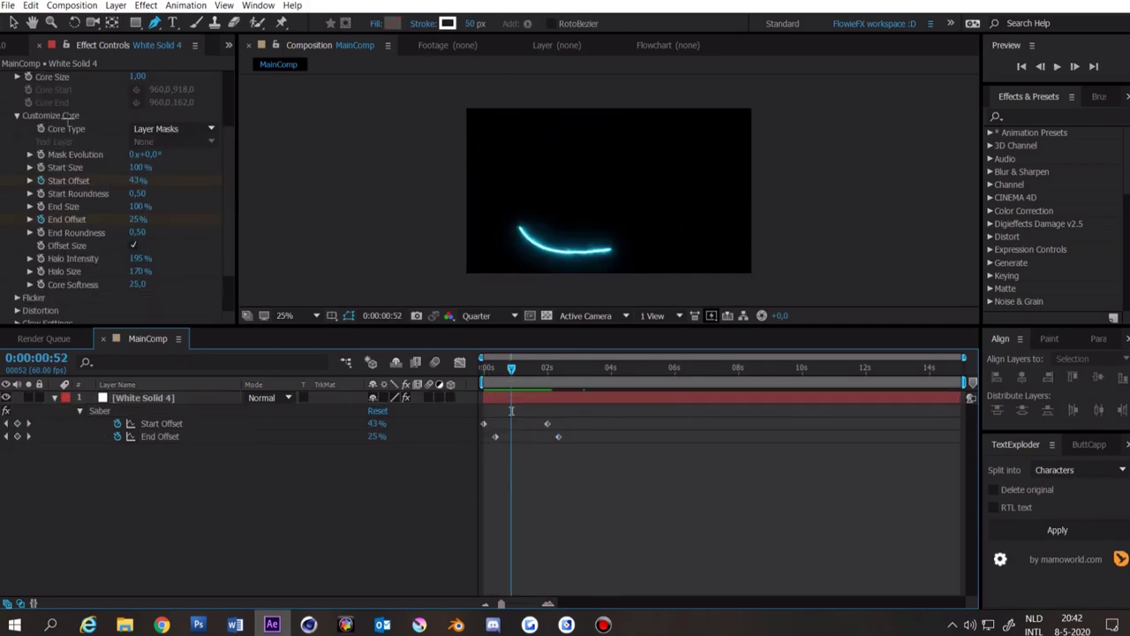
- Set the Saber's Render Settings Composite Settings to Transparent
scroll(68, 117, "down", 3)
scroll(66, 275, "down", 7)
left_click(18, 148)
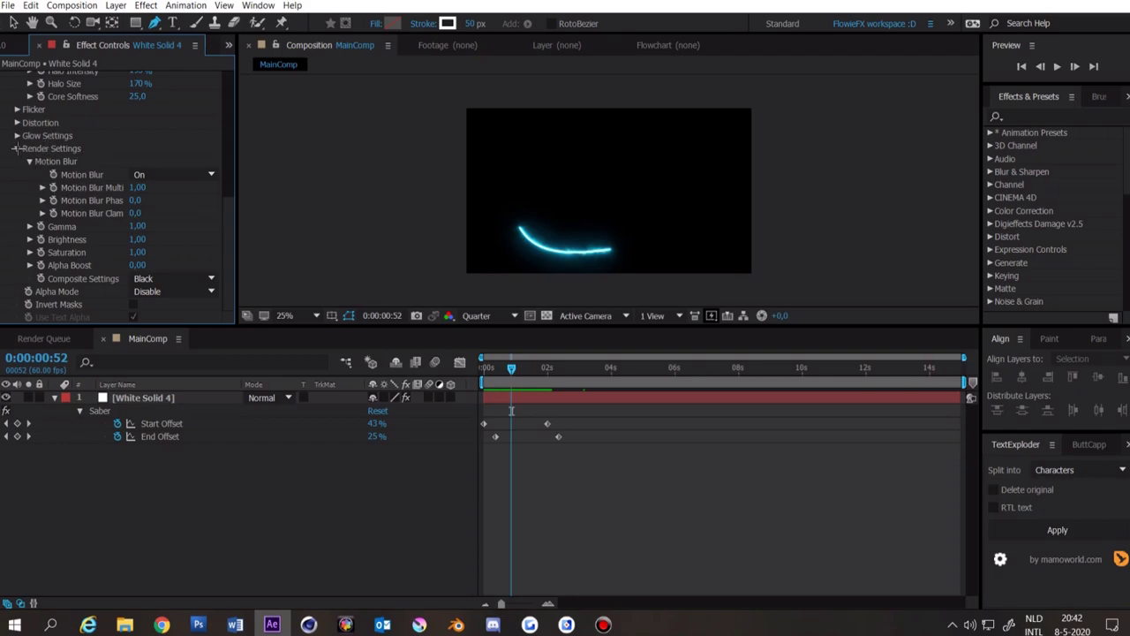
left_click(17, 149)
left_click(16, 278)
scroll(106, 213, "down", 7)
left_click(152, 278)
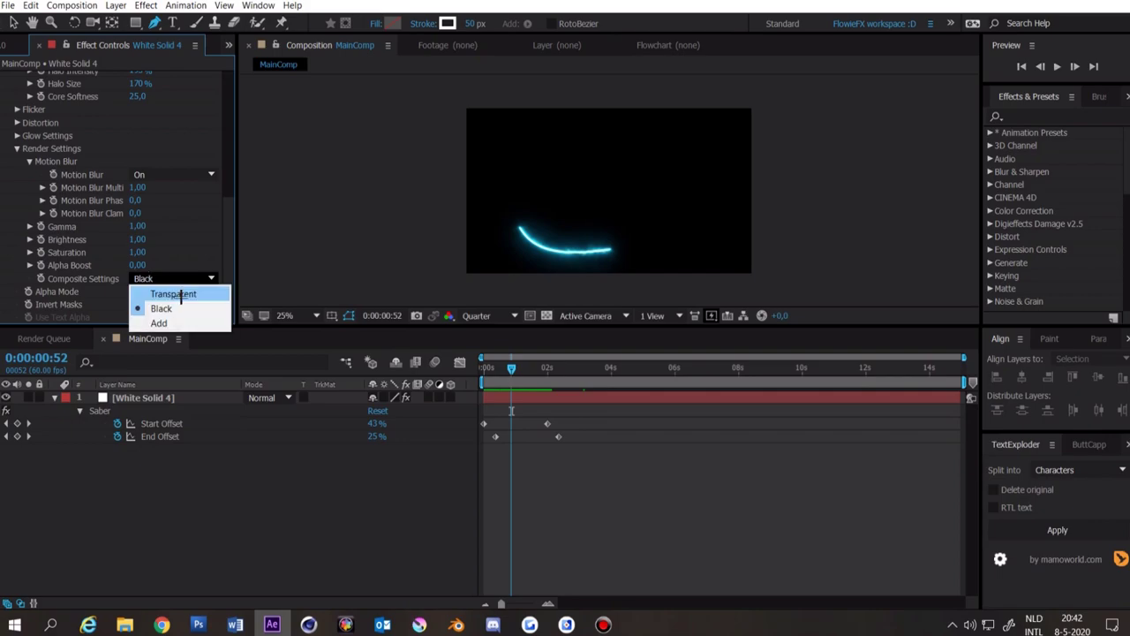
left_click(180, 294)
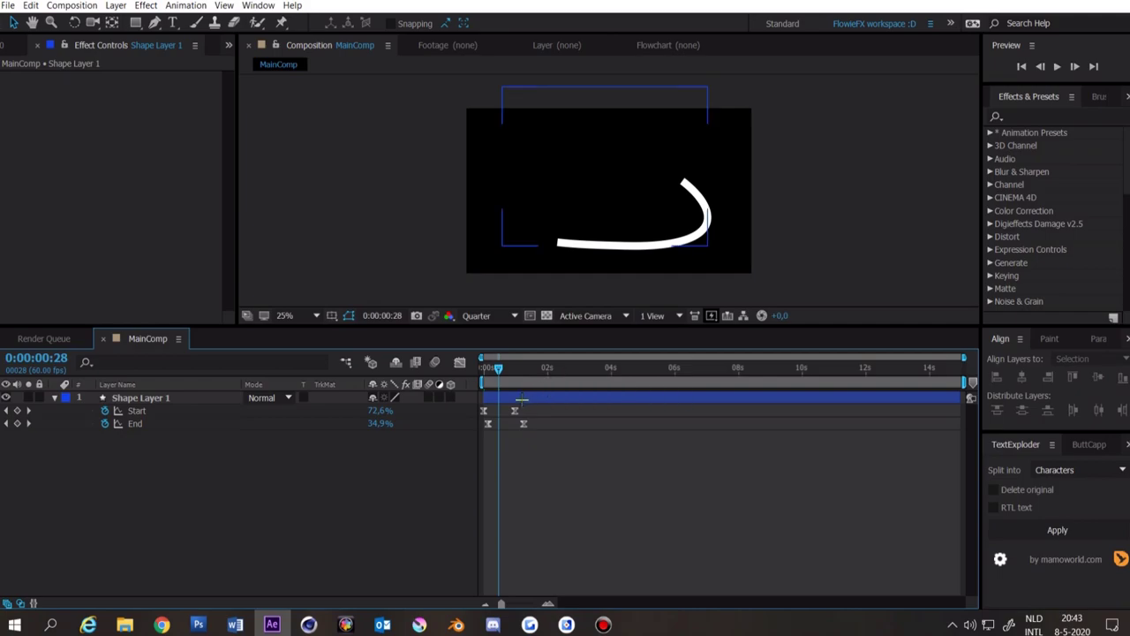
- Apply Turbulent Displace to Shape Layer 1
left_click(54, 398)
left_click(1035, 115)
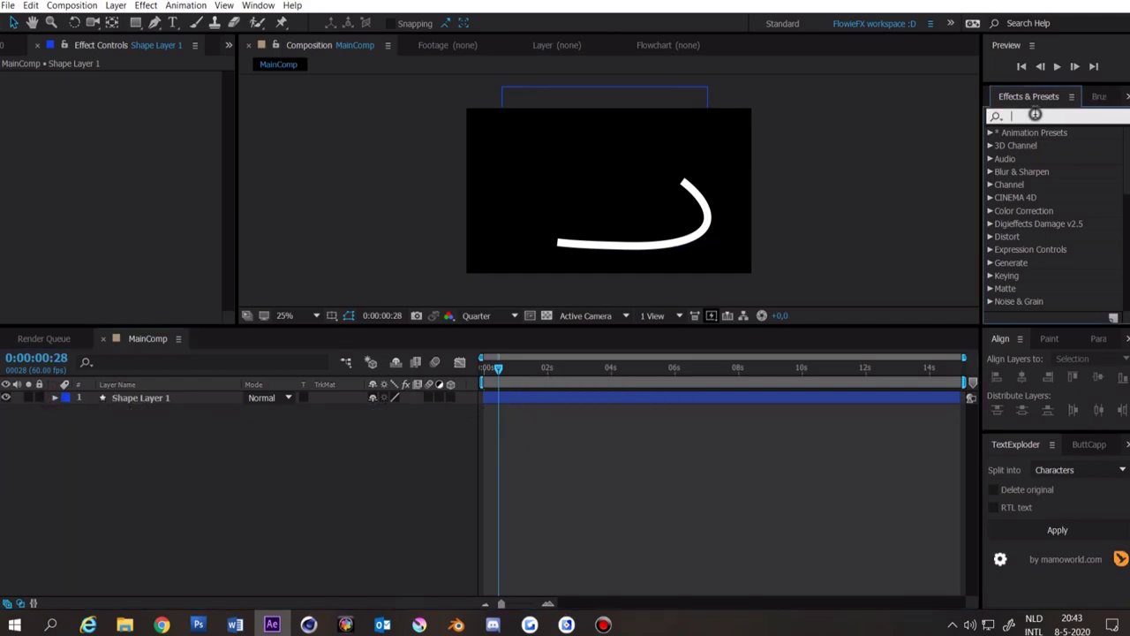
type("turbul")
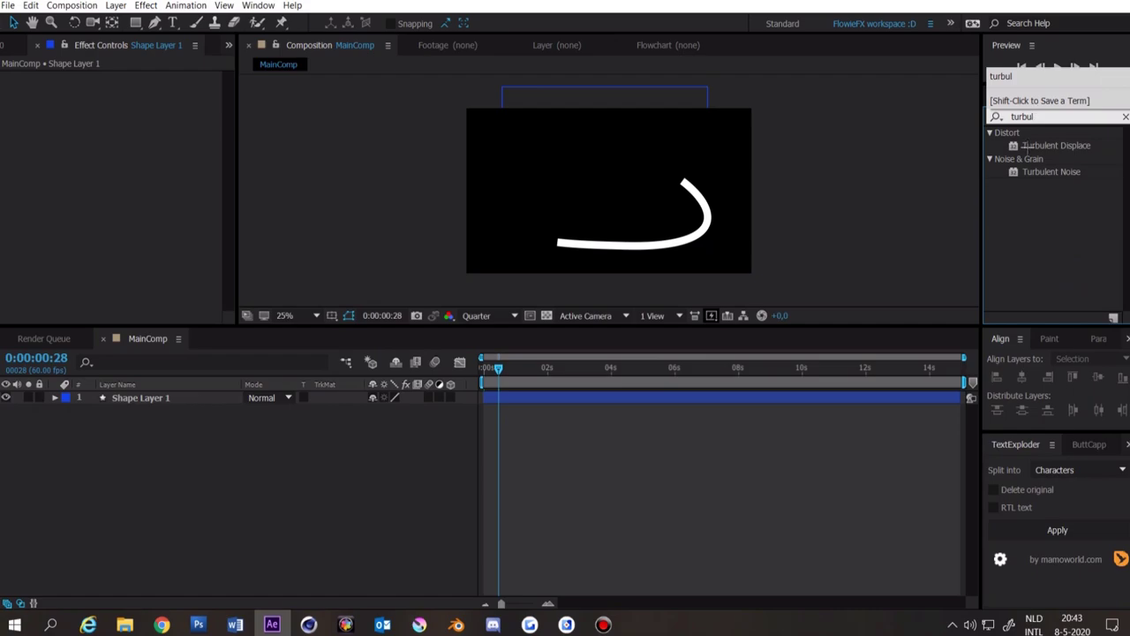
double_click(1056, 145)
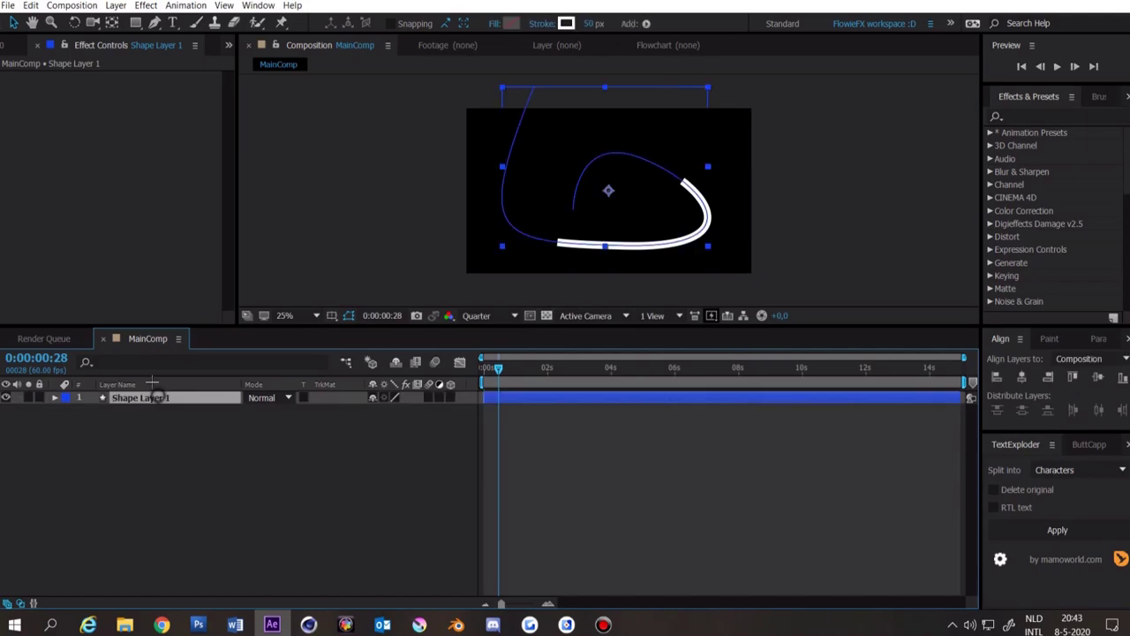
- Find the stroke's Line Cap, set it to Round Cap, then undo back to Butt Cap
key("ctrl+f")
type("cap")
left_click(298, 447)
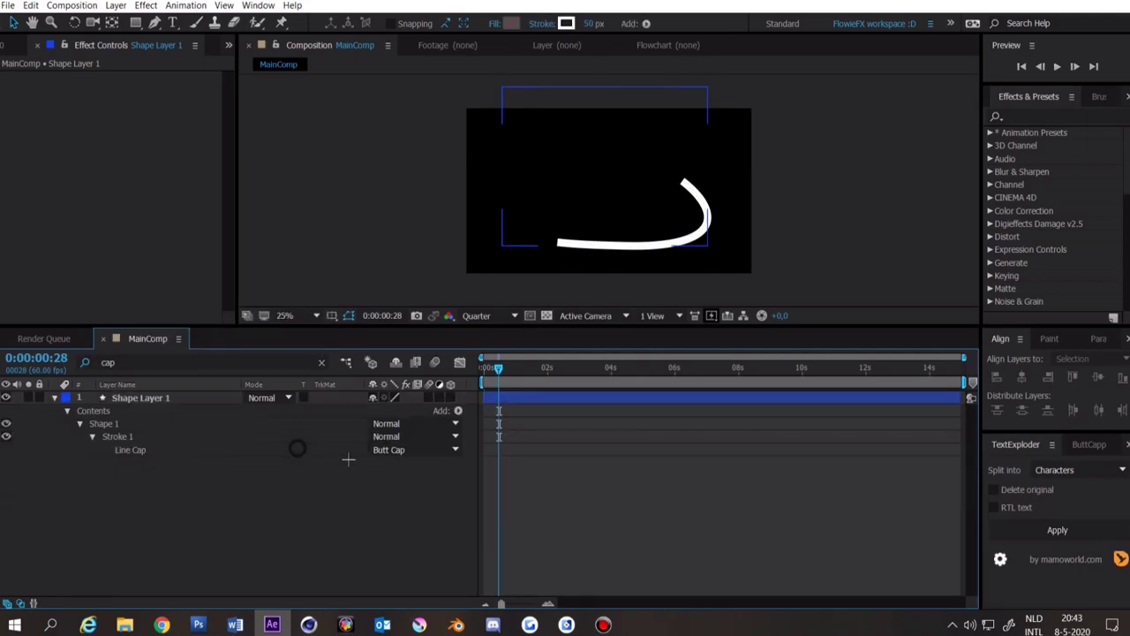
left_click(393, 449)
left_click(405, 477)
left_click(580, 463)
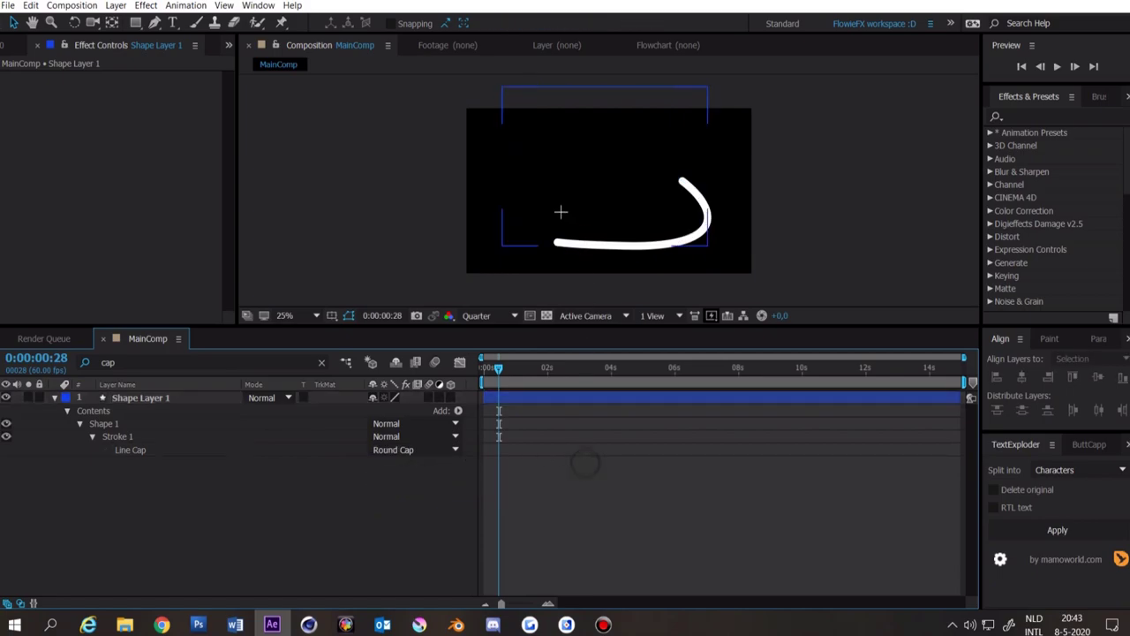
key("ctrl+z")
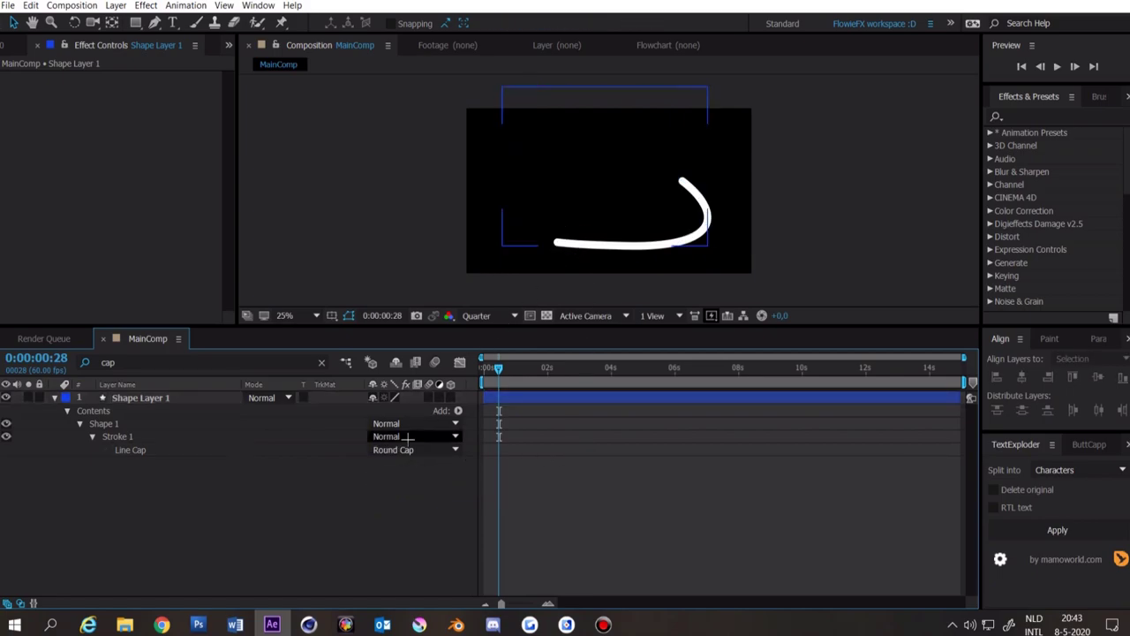
left_click(1044, 115)
- Add a Drop Shadow to Shape Layer 1 (30% opacity, distance 26, softness 28) and enable the transparency grid
type("drop s")
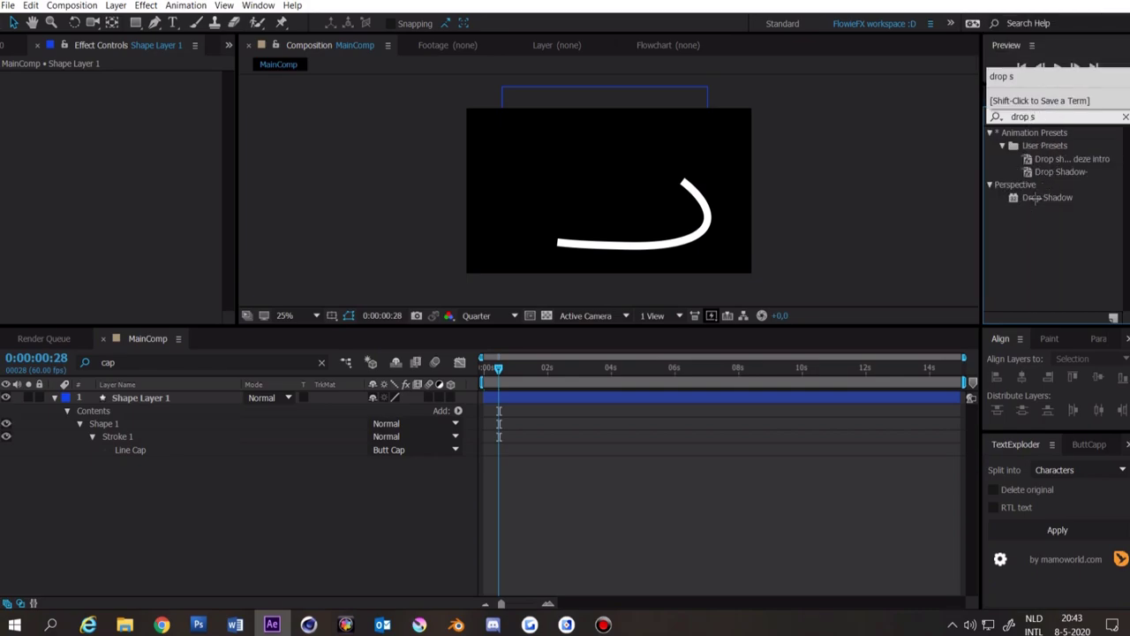
left_click_drag(1035, 198, 557, 399)
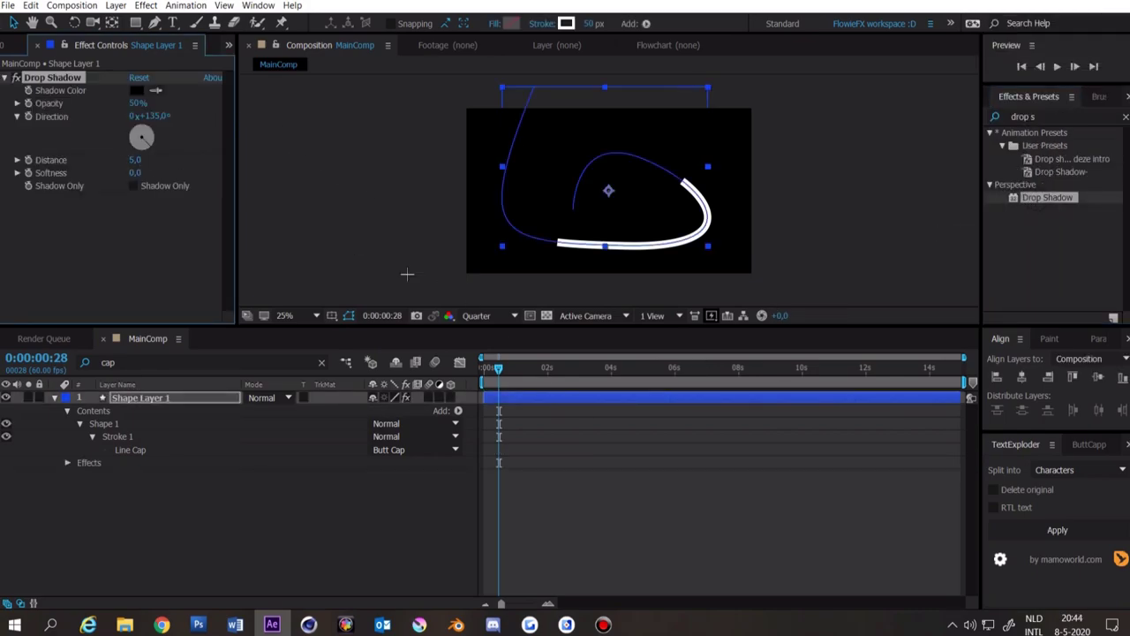
left_click(547, 315)
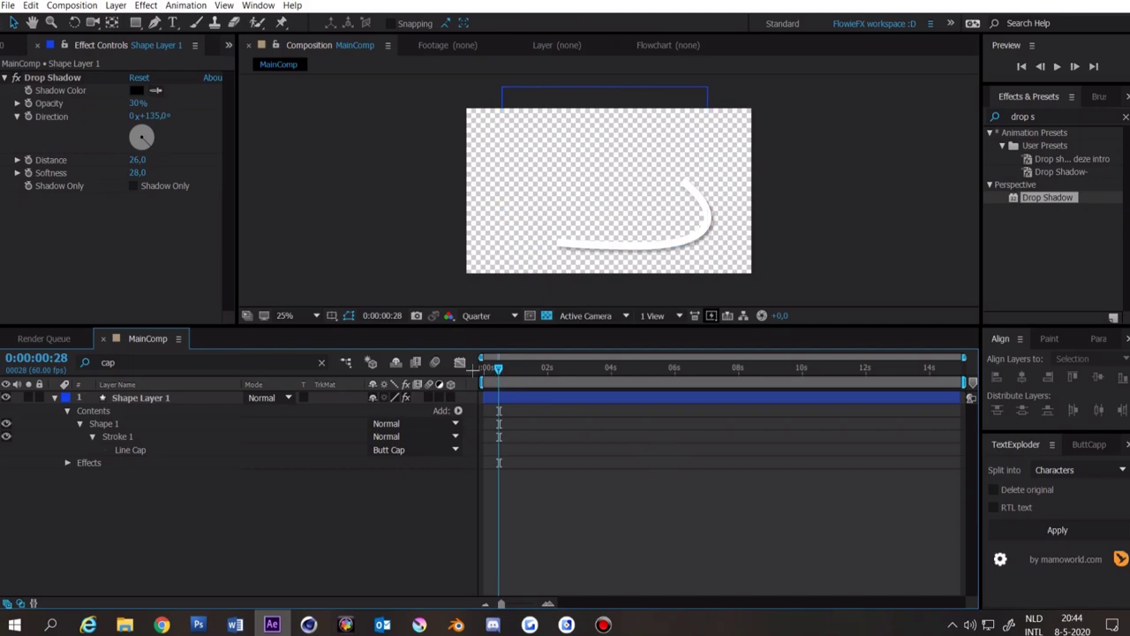
left_click(54, 397)
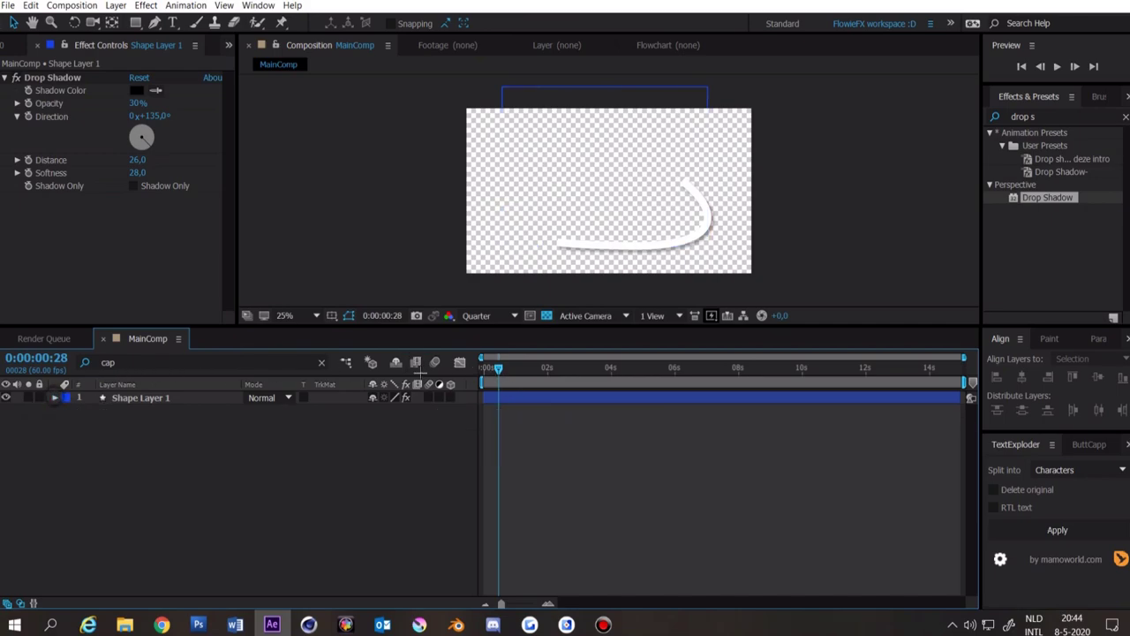
left_click(321, 362)
left_click_drag(582, 437, 636, 478)
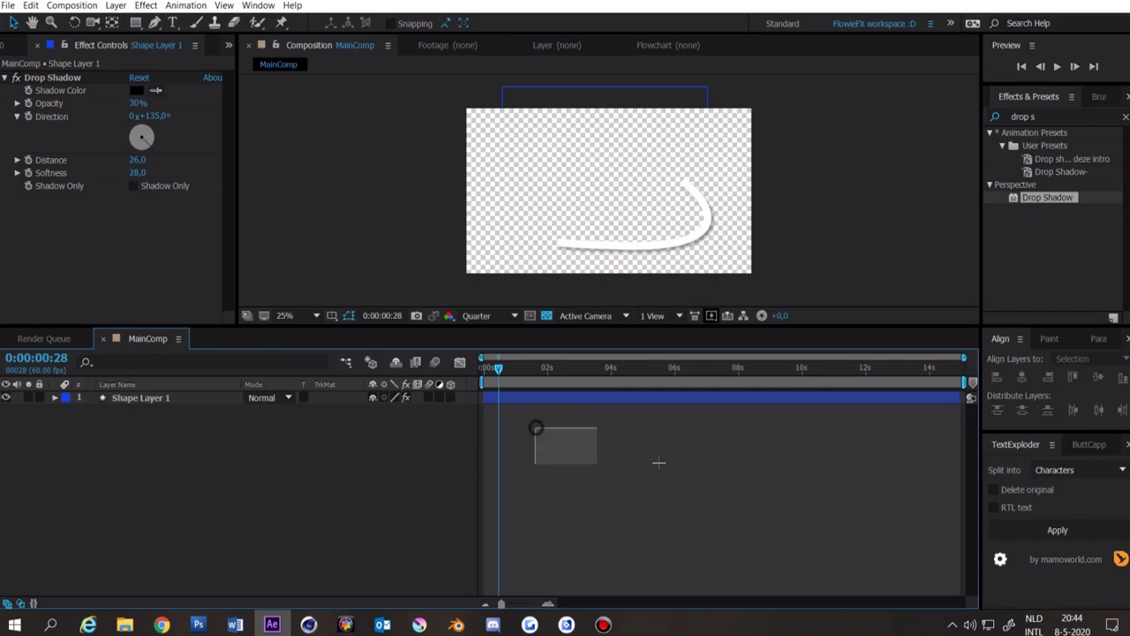
left_click(1045, 243)
left_click(1125, 116)
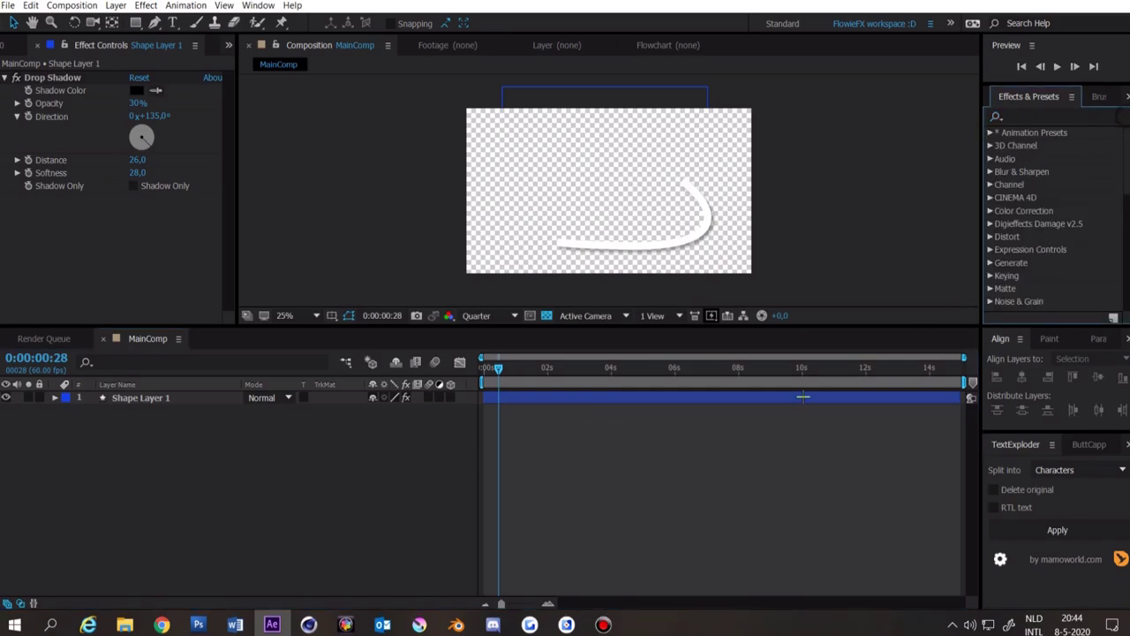